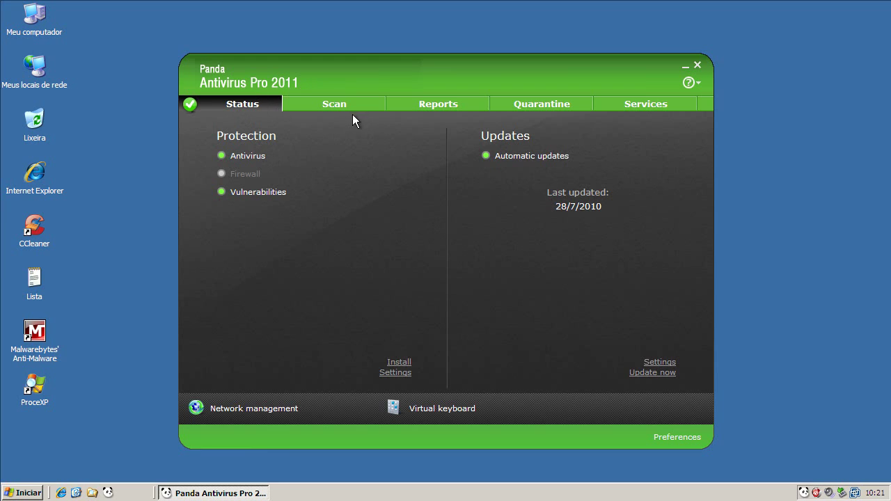
Look through the antivirus's Scan, Reports, Quarantine and Services sections, and return to the Status overview.
left_click(336, 107)
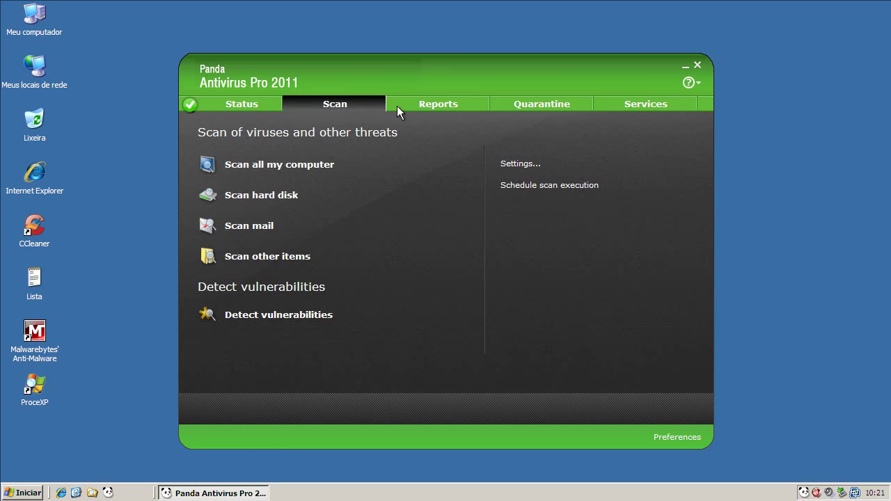
left_click(437, 106)
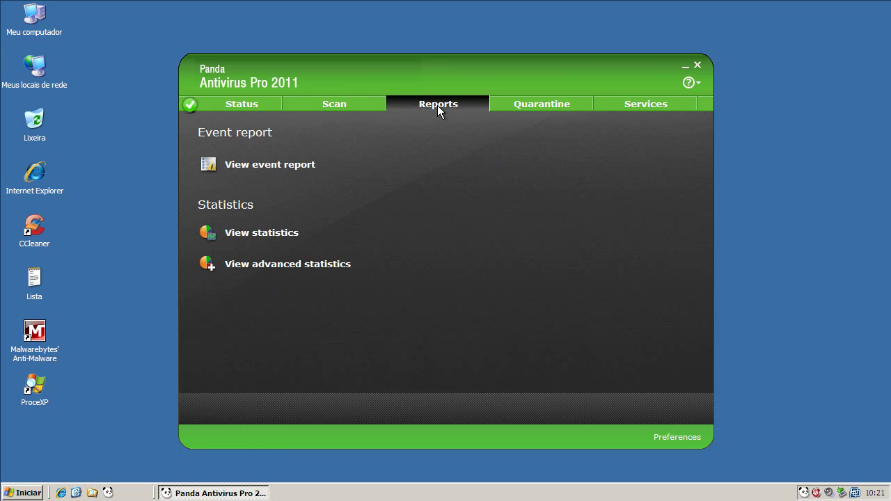
left_click(549, 103)
left_click(618, 105)
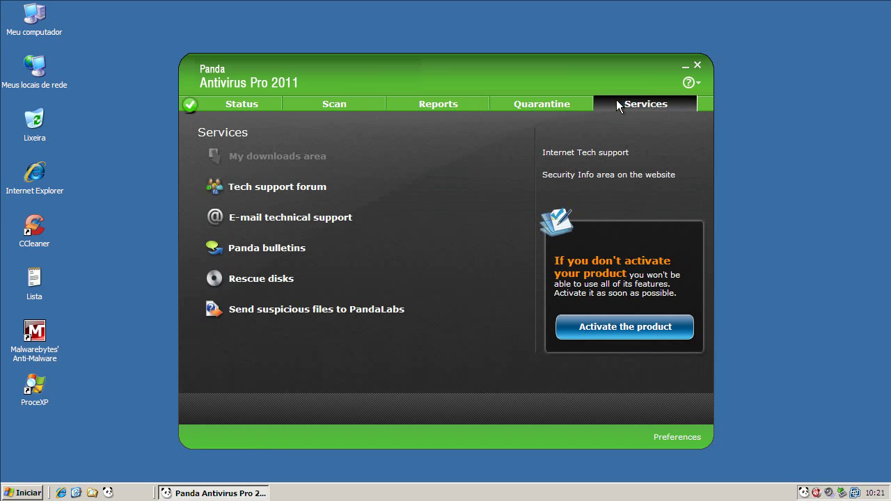
left_click(249, 106)
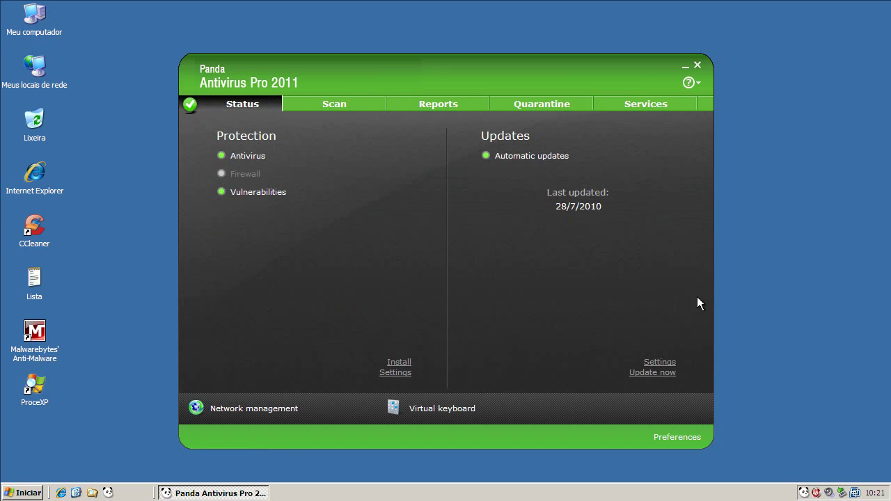
Run the antivirus update wizard to check for new updates, and close the wizard and the antivirus window.
left_click(658, 374)
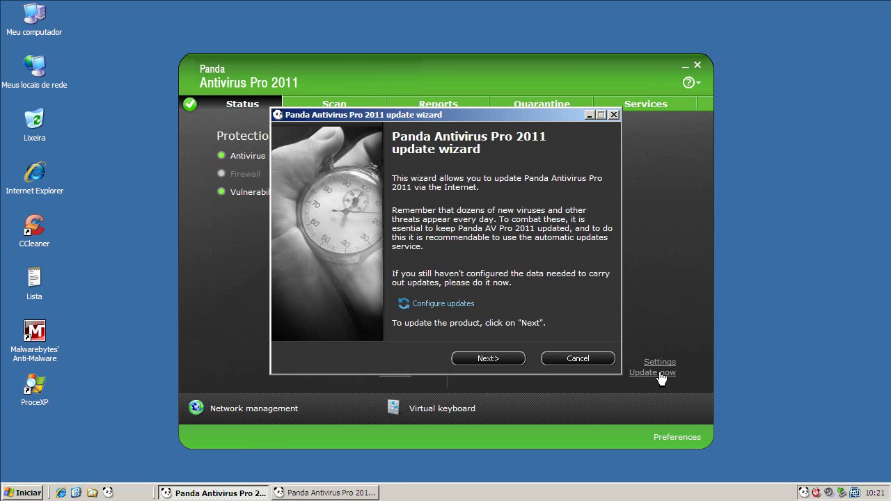
left_click(506, 361)
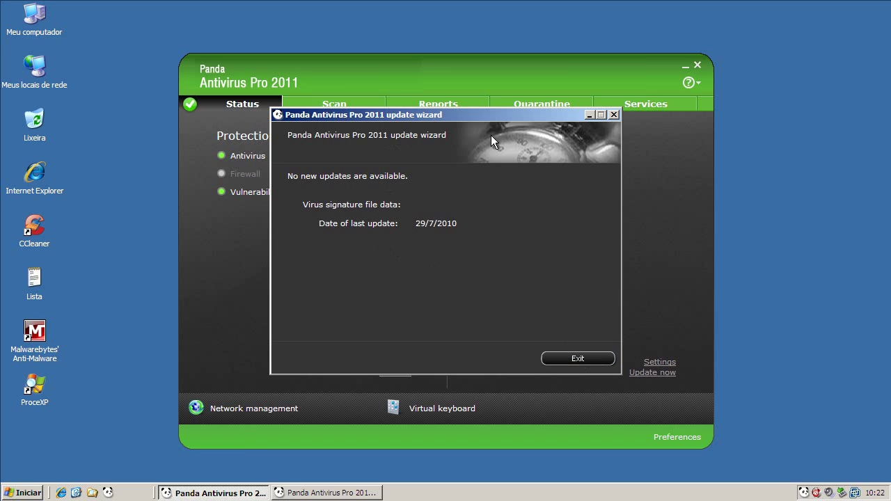
left_click(597, 356)
left_click(696, 65)
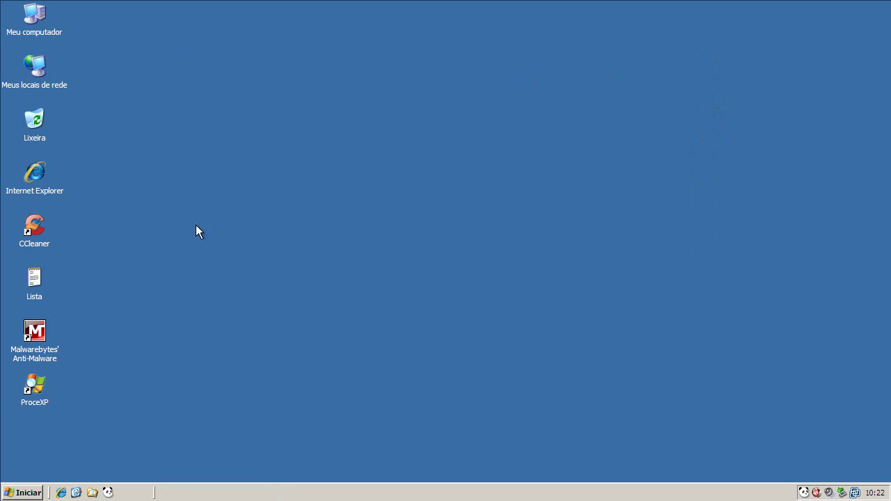
Open Process Explorer, examine the running Panda Security processes and their memory use, and minimize it.
double_click(44, 390)
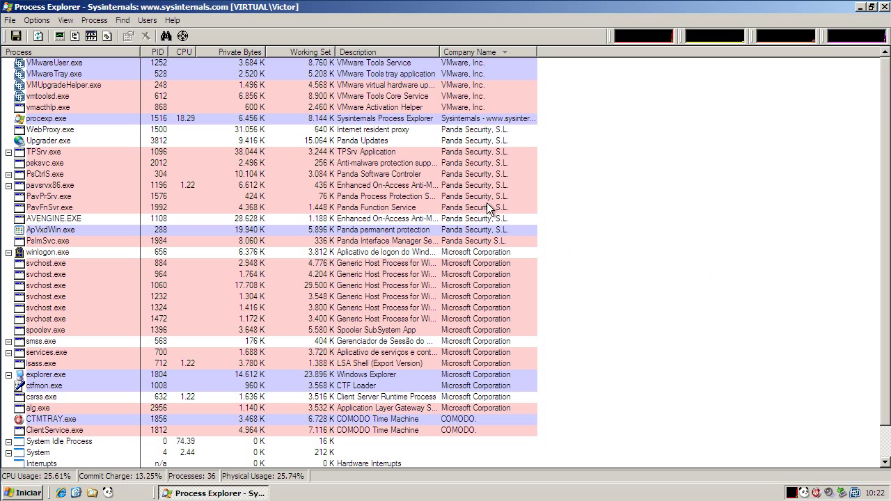
left_click(468, 240)
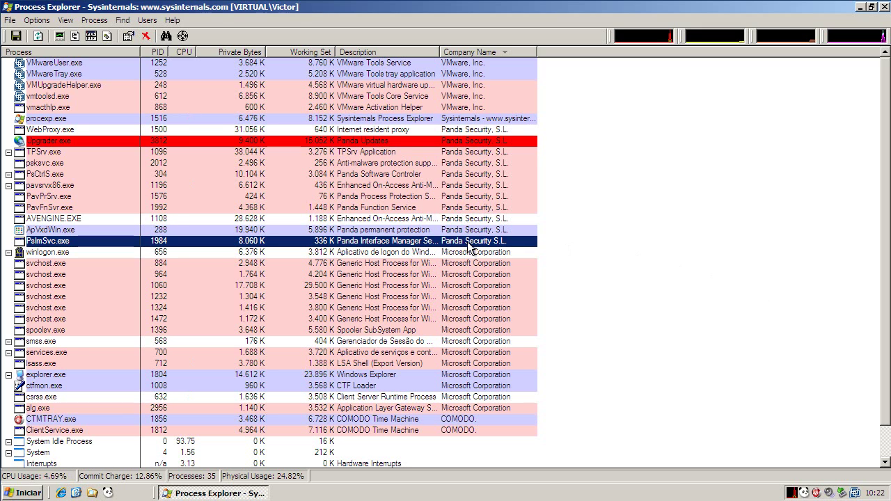
left_click(465, 219)
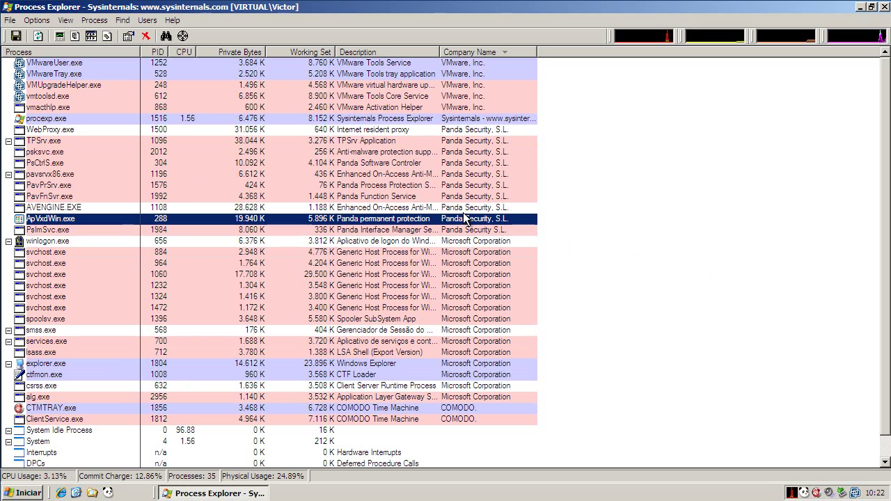
left_click(464, 208)
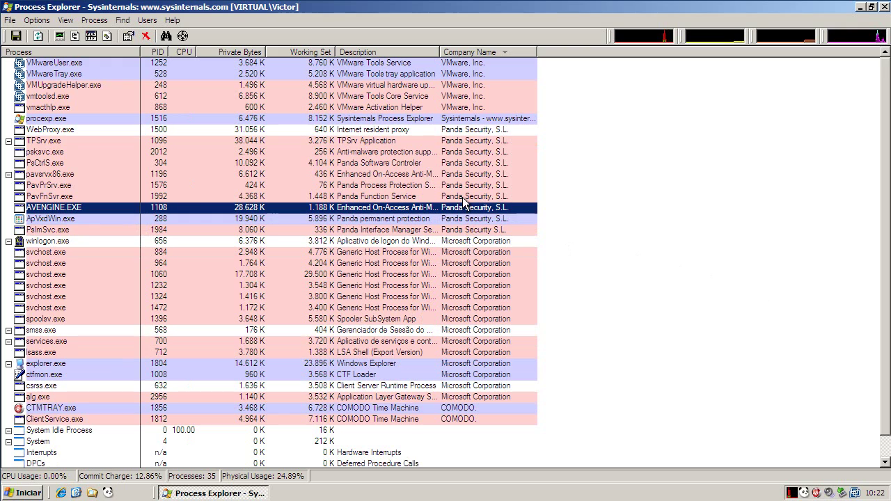
left_click(464, 197)
left_click(463, 187)
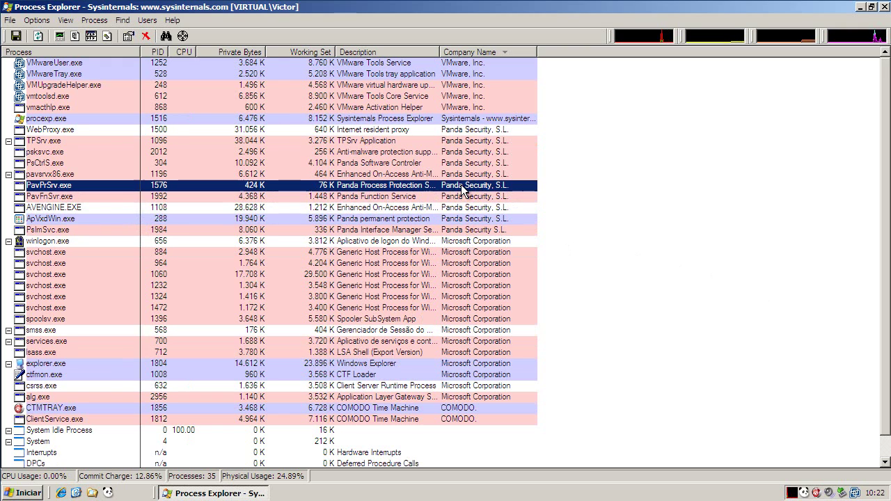
left_click(463, 175)
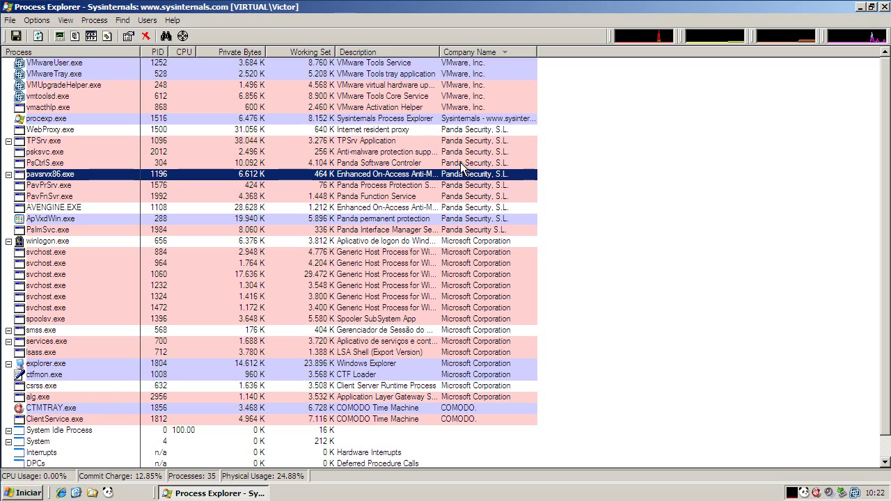
left_click(461, 163)
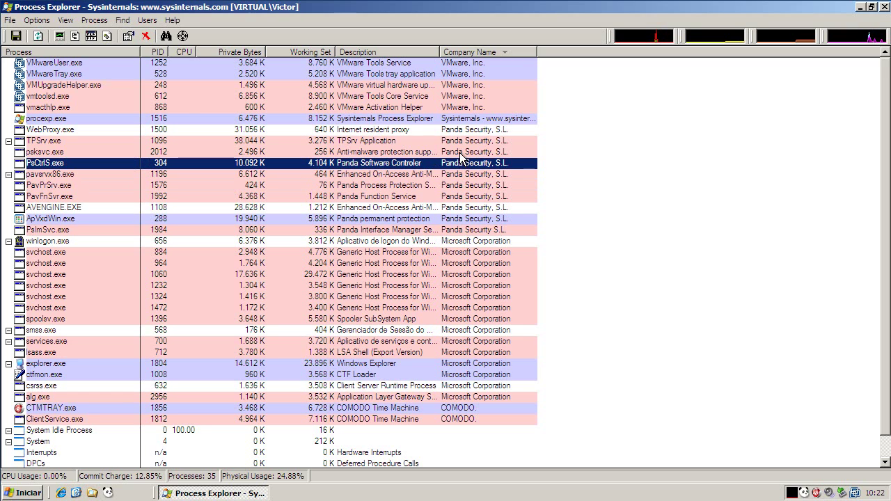
left_click(460, 151)
left_click(461, 141)
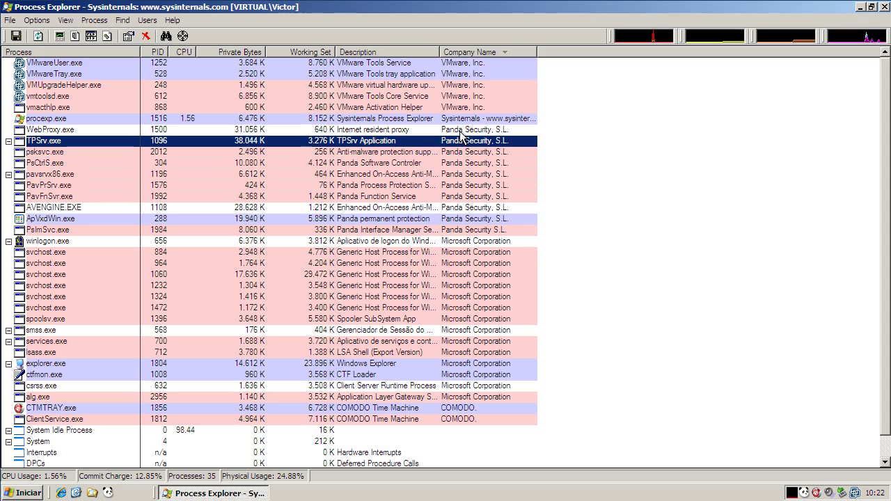
left_click(461, 131)
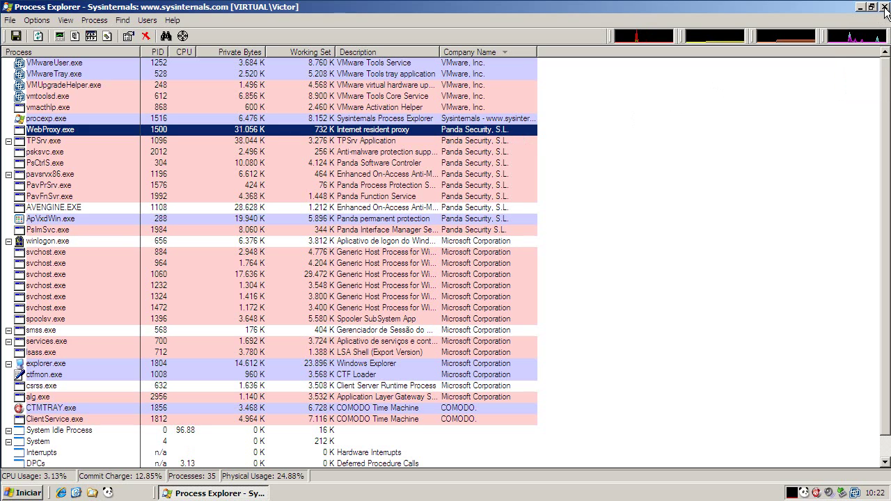
left_click(861, 7)
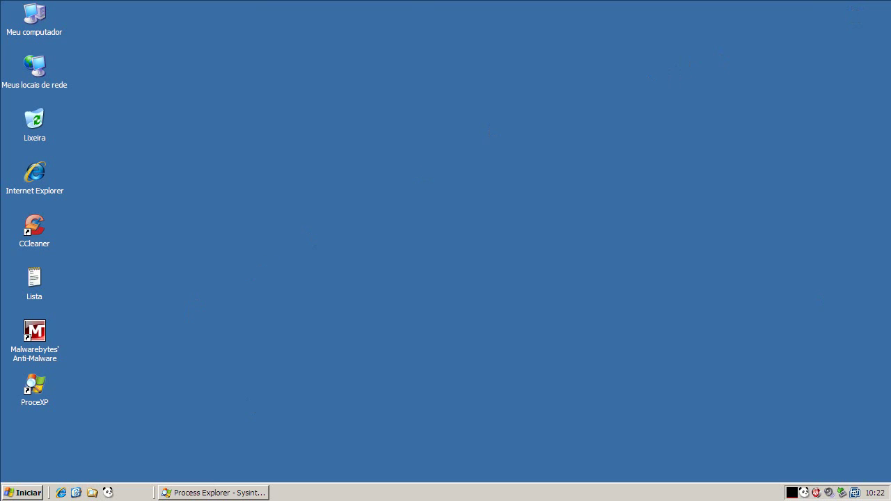
Open the Lista text file from the desktop and copy its first malware address, ipwn.ws/myothersoldier/mothersdarlingcross.php?ids=MDAC.
double_click(34, 280)
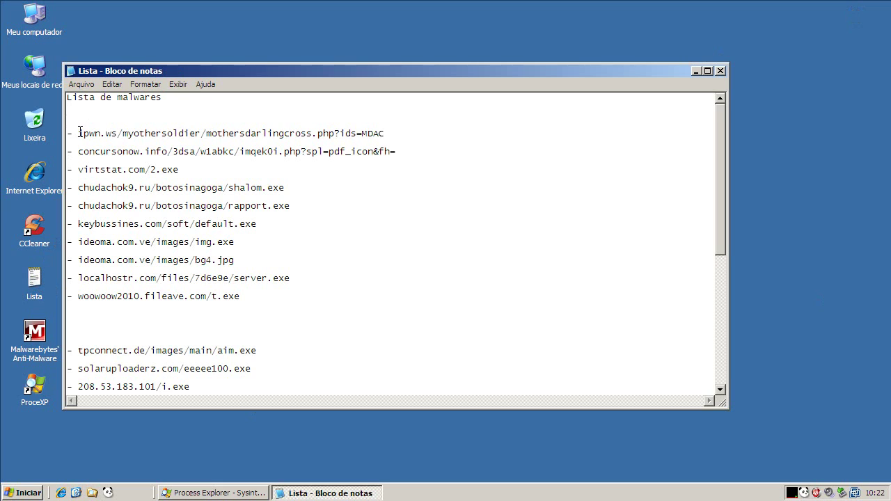
left_click_drag(79, 133, 379, 132)
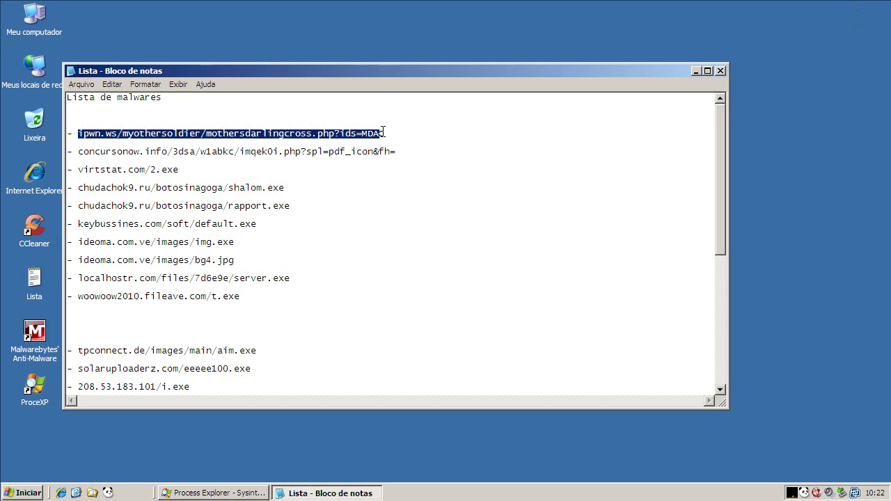
right_click(335, 132)
left_click(357, 168)
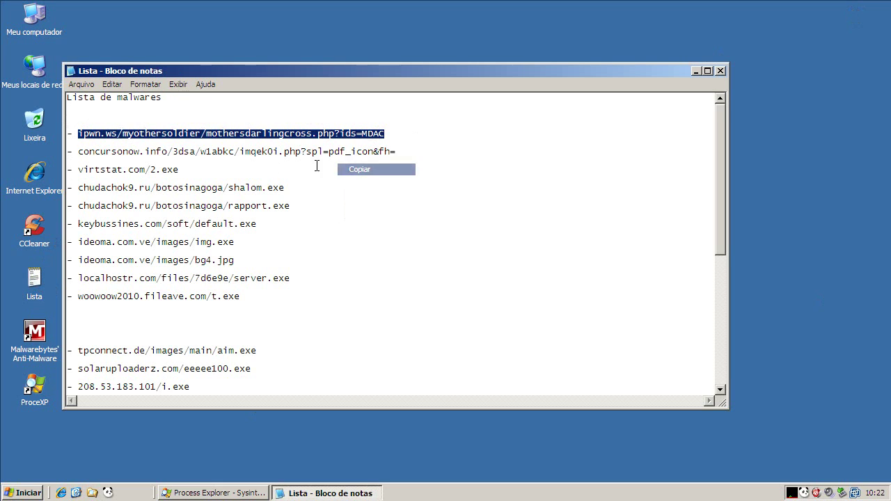
Load the copied ipwn.ws address in Internet Explorer and run the downloaded gbb6d8.exe despite the unverified publisher.
left_click(61, 493)
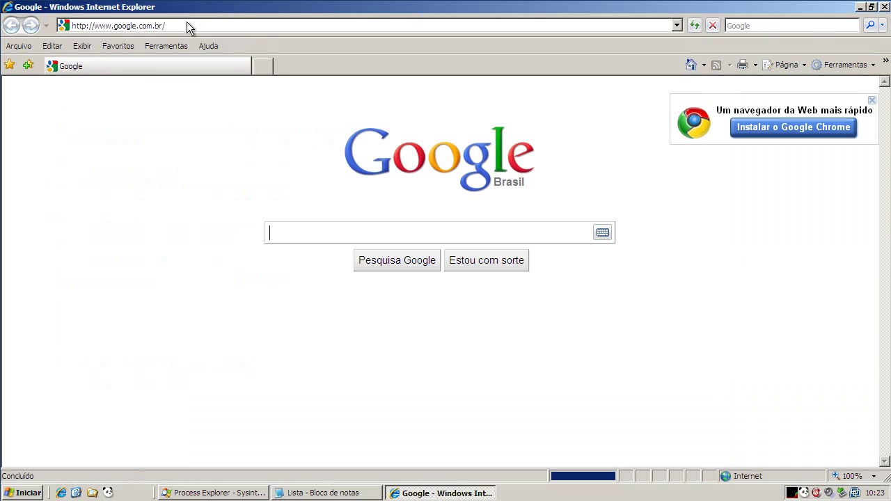
left_click(186, 22)
key("ctrl+v")
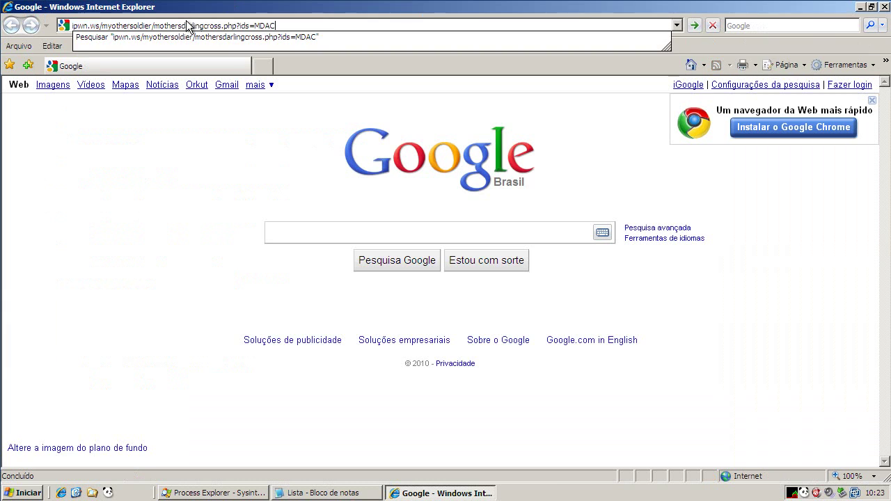
key("Return")
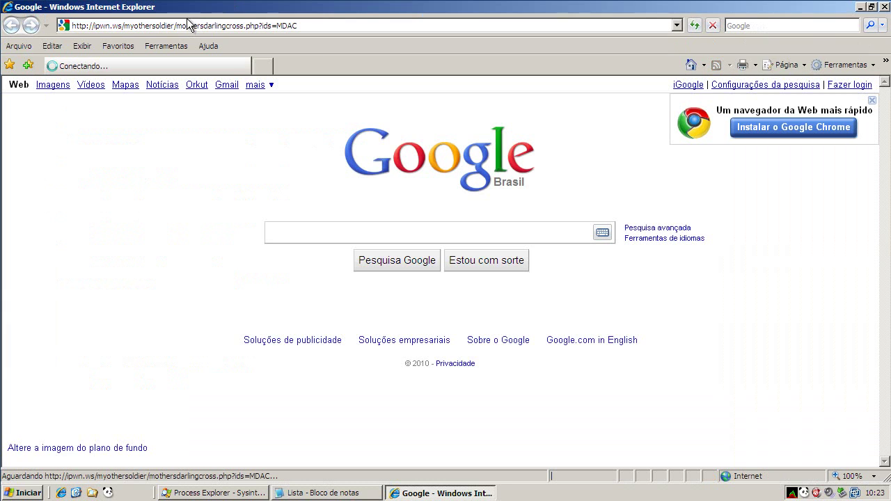
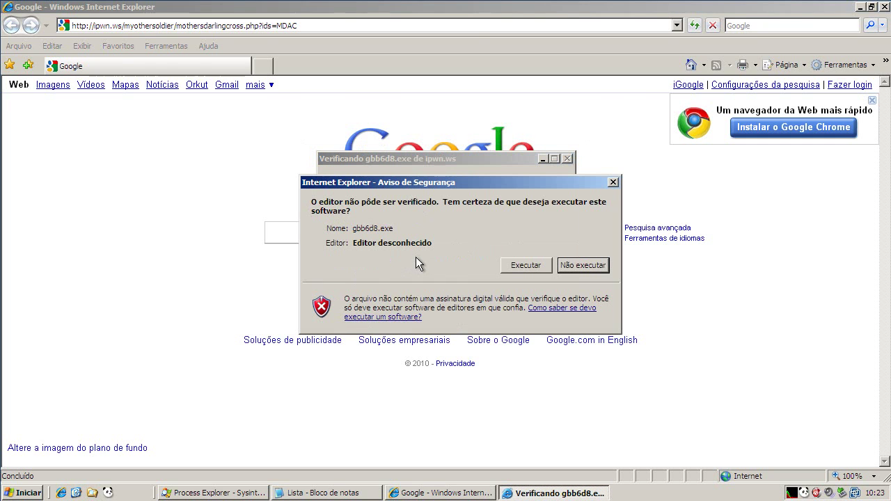
left_click(513, 267)
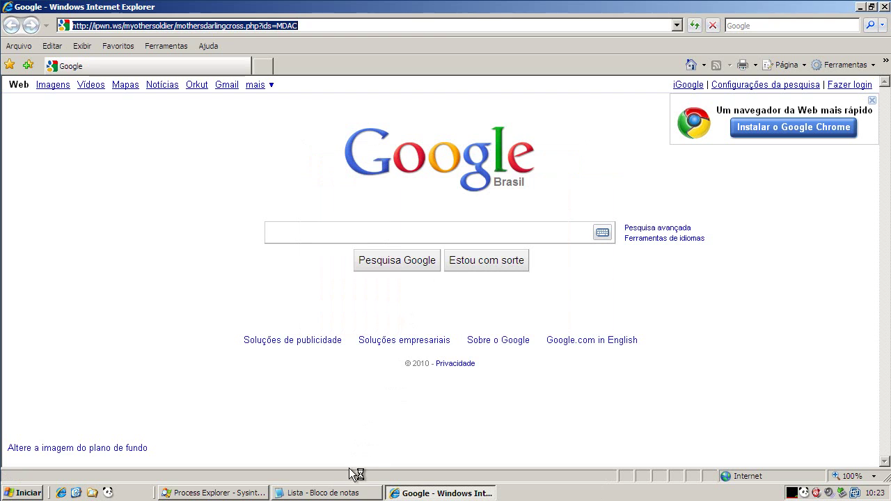
Copy the list's second address, concursonow.info/3dsa/w1abkc/imqek0i.php?spl=pdf_icon&fh=, load it in Internet Explorer and run lyj5re3.exe.
left_click(351, 494)
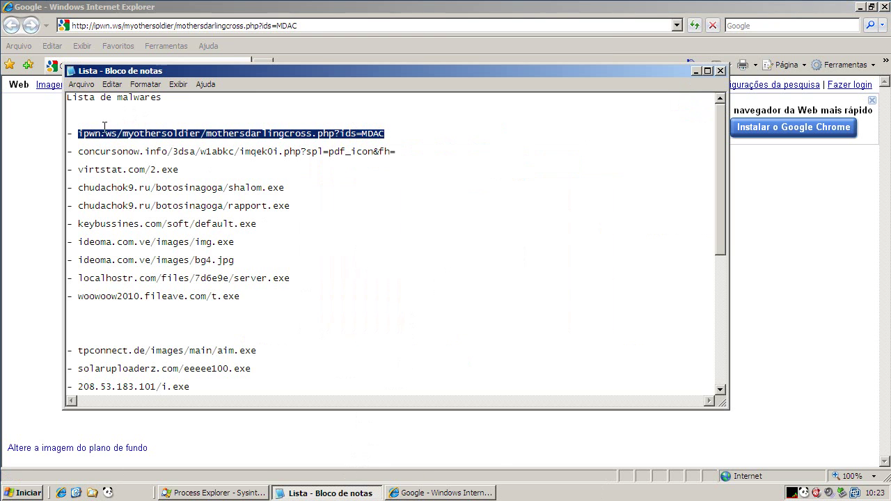
left_click_drag(78, 152, 437, 155)
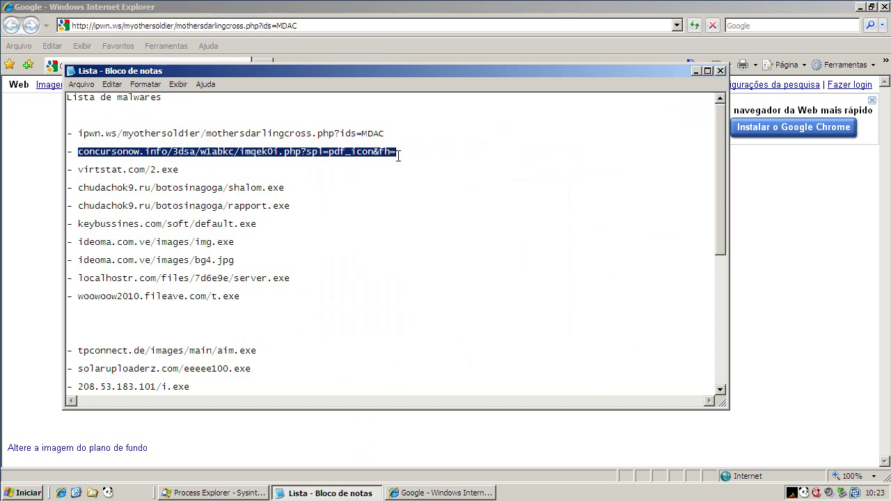
right_click(370, 157)
left_click(390, 191)
left_click(184, 25)
left_click_drag(298, 25, 3, 26)
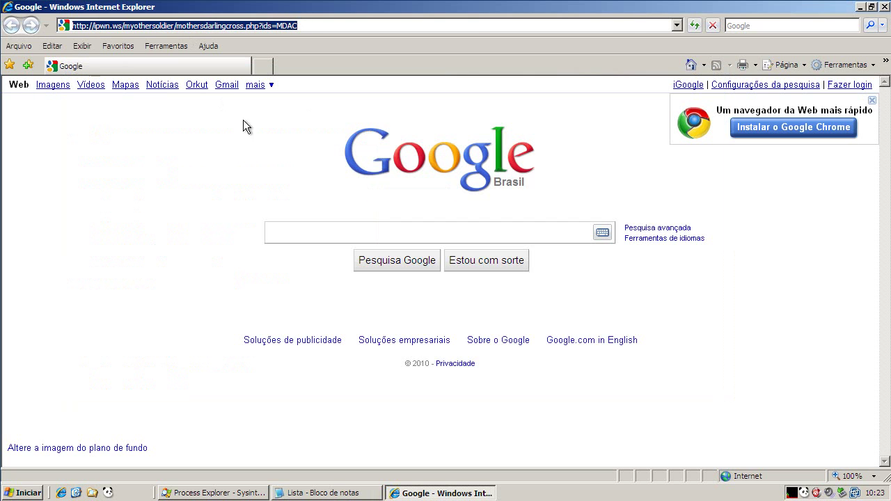
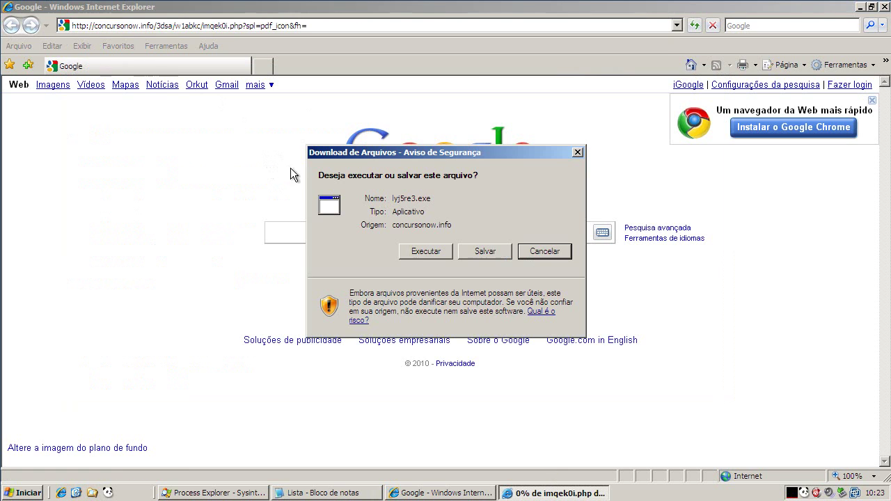
left_click(427, 247)
left_click(516, 259)
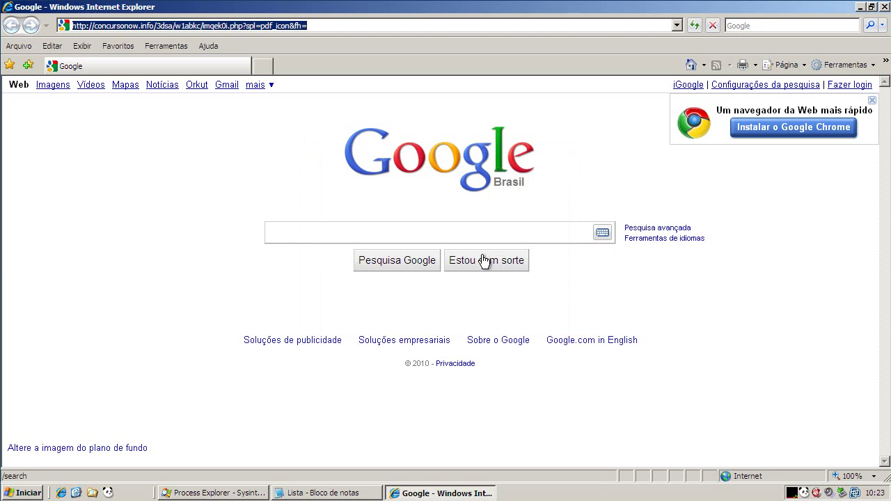
Copy the list's third address, virtstat.com/2.exe, load it in Internet Explorer and run the downloaded 2.exe.
left_click(320, 493)
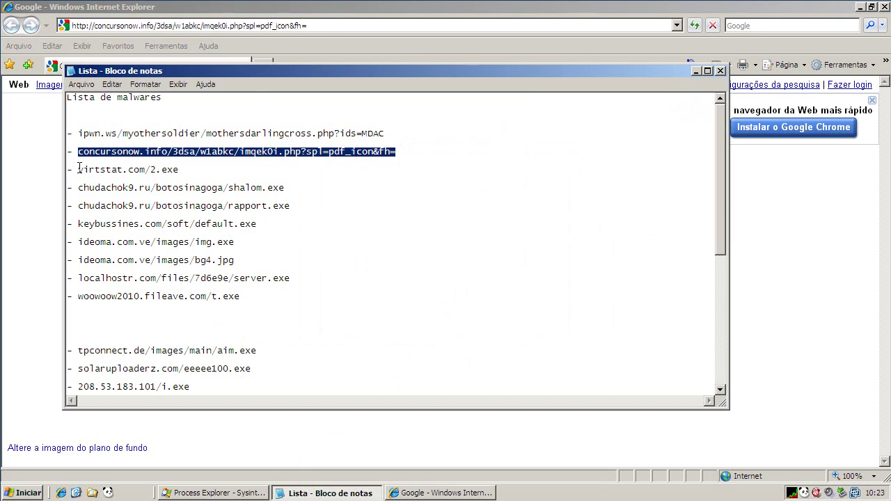
left_click_drag(78, 169, 236, 169)
right_click(138, 169)
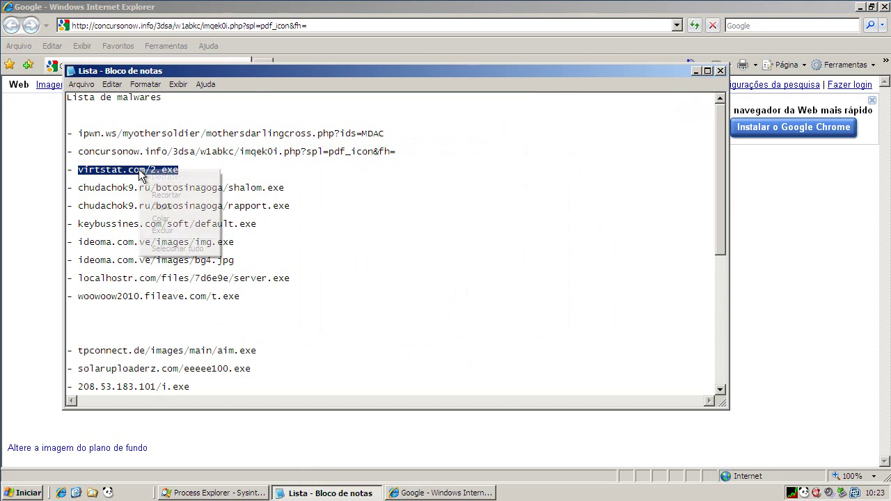
left_click(171, 208)
left_click(192, 25)
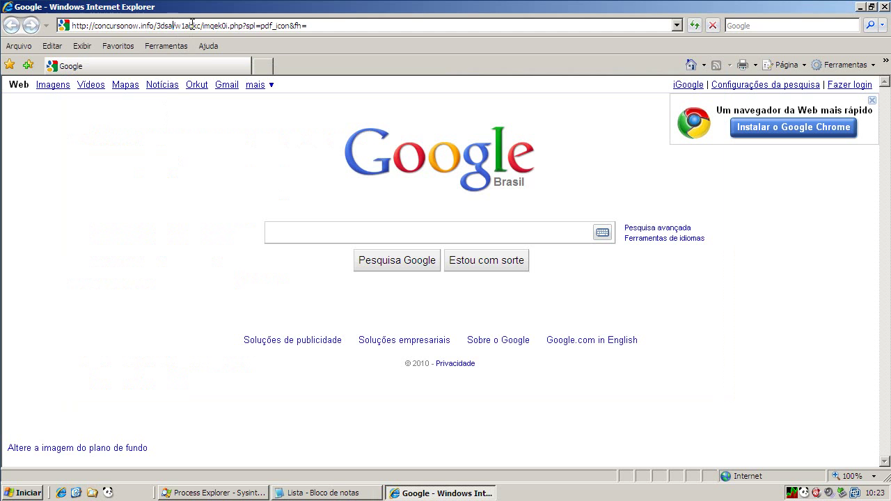
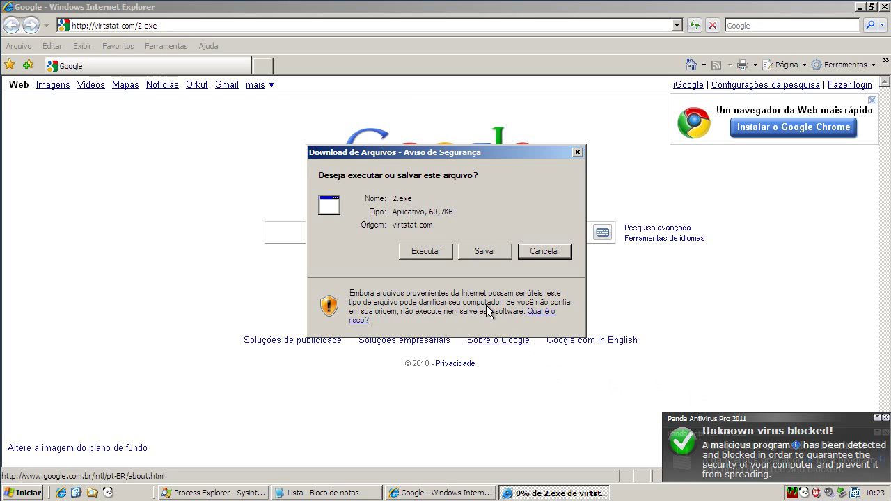
left_click(428, 256)
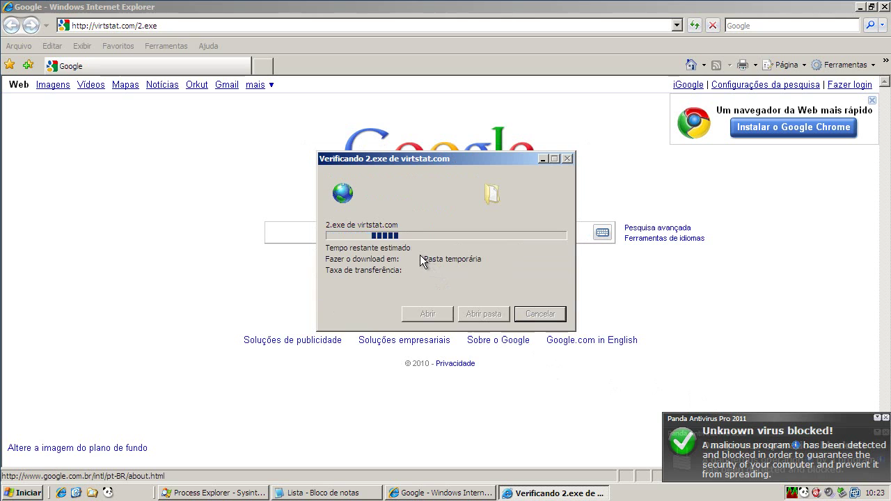
left_click(553, 247)
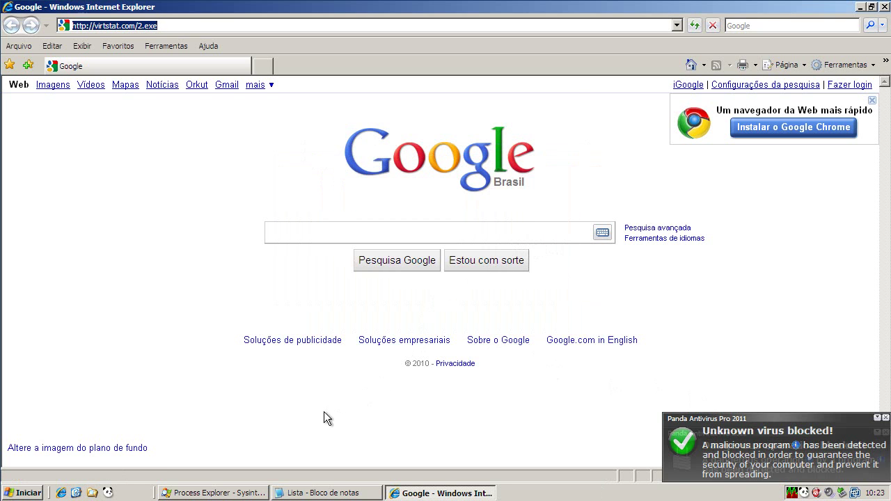
Examine the running processes and memory use in Process Explorer, restoring its window to a smaller size, and minimize it.
left_click(253, 492)
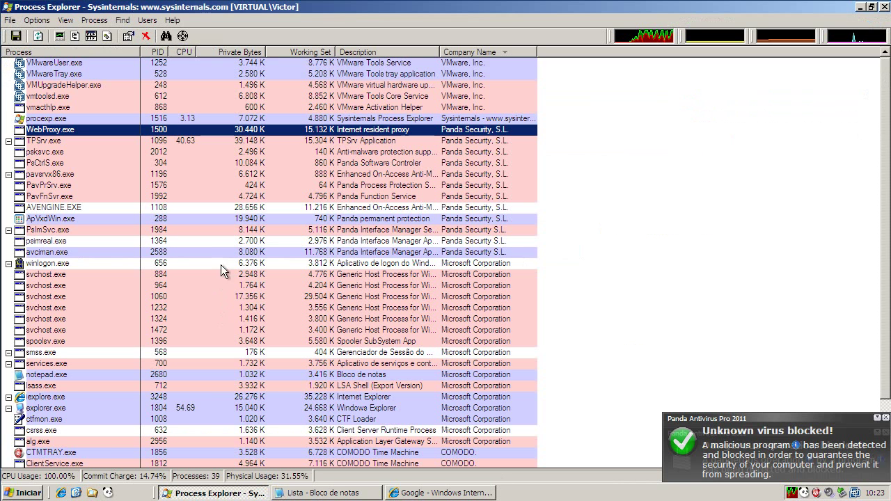
left_click_drag(888, 154, 880, 67)
left_click(871, 7)
mouse_move(478, 143)
left_mouse_down()
mouse_move(481, 250)
mouse_move(479, 125)
left_mouse_up()
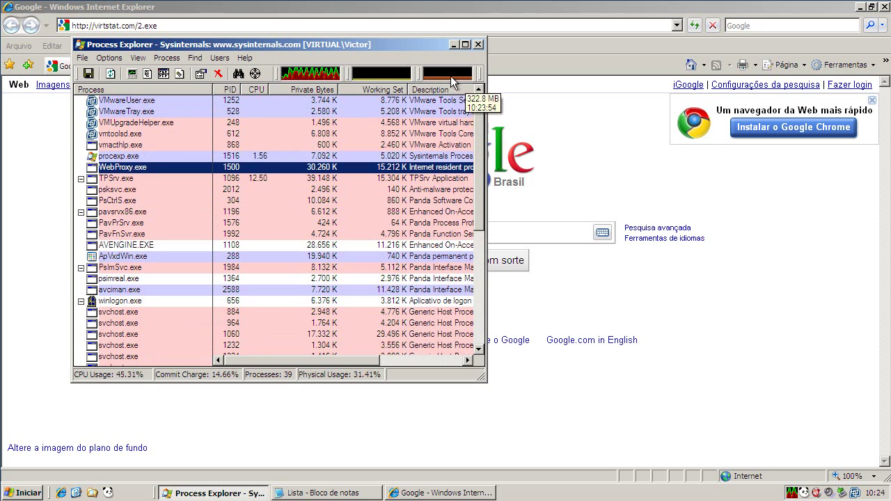
left_click(454, 45)
Copy chudachok9.ru/botosinagoga/shalom.exe from the Lista text file and load it in Internet Explorer.
left_click(338, 492)
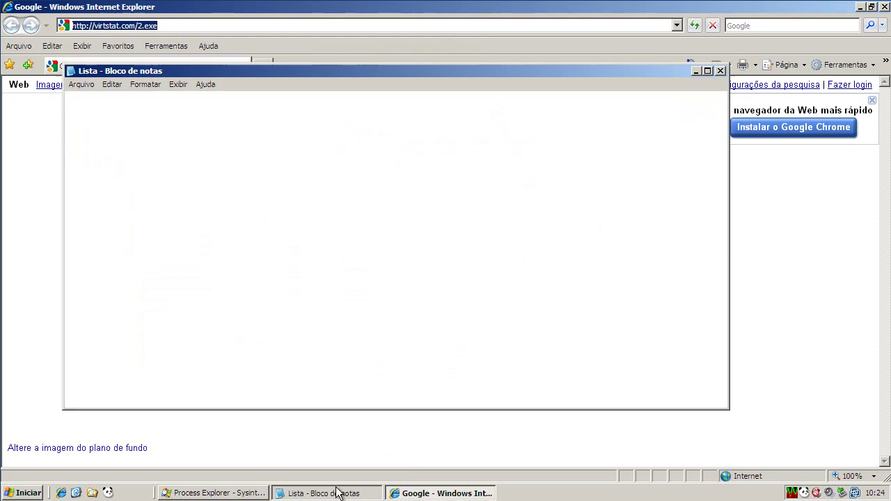
left_click_drag(78, 187, 284, 187)
right_click(244, 187)
left_click(283, 224)
left_click(213, 26)
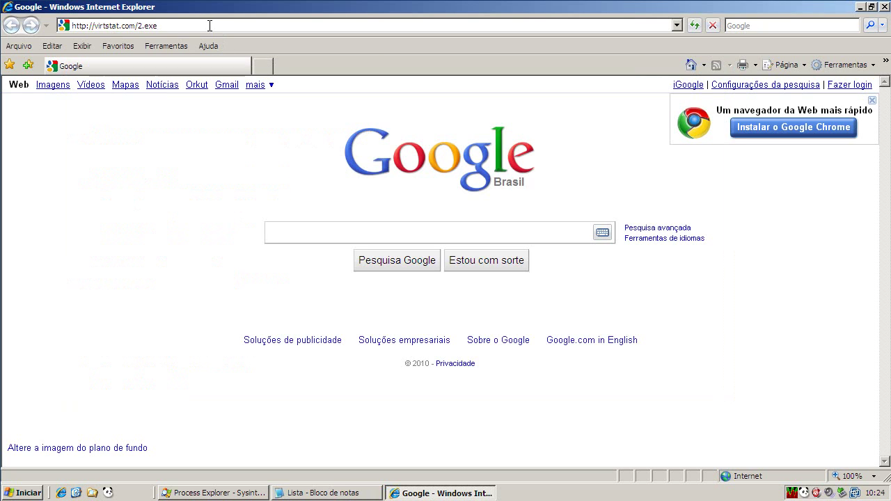
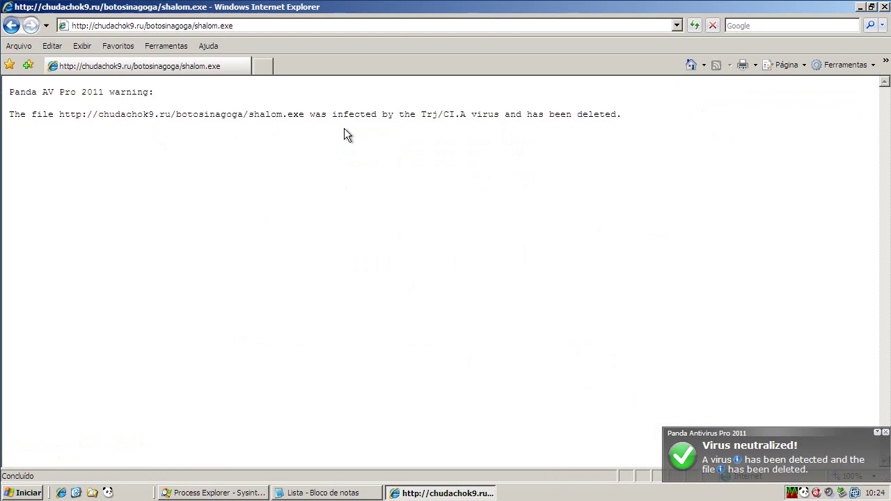
Copy chudachok9.ru/botosinagoga/rapport.exe from the list, load it in Internet Explorer and dismiss the Panda notification.
left_click(295, 494)
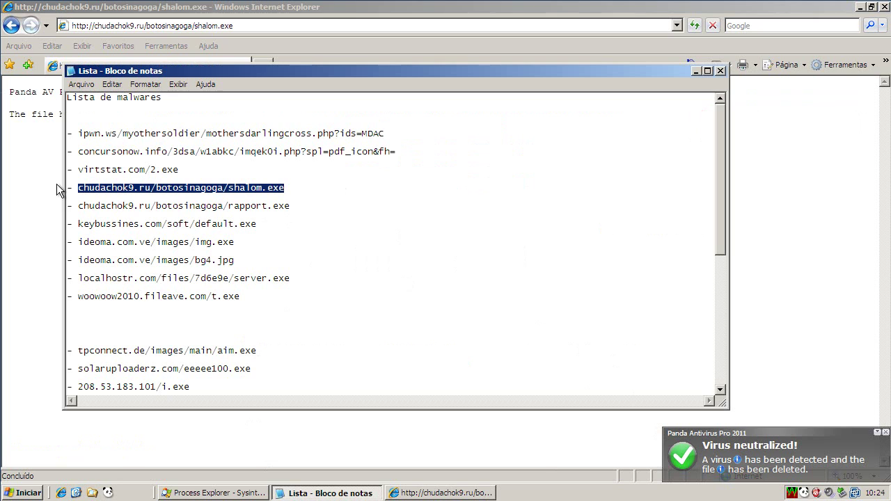
left_click_drag(76, 204, 325, 205)
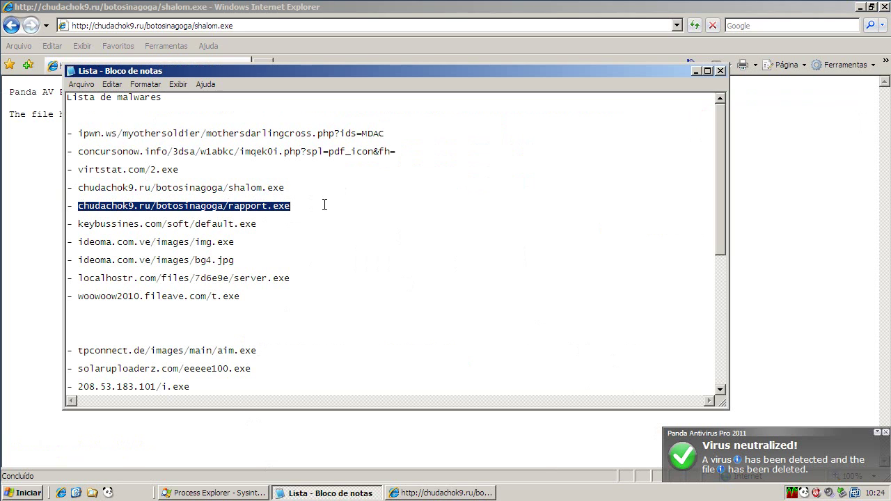
right_click(259, 206)
left_click(278, 244)
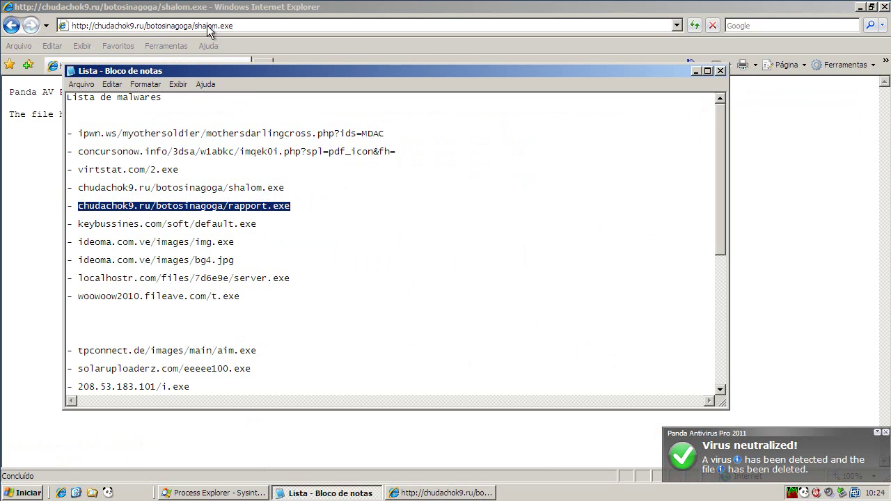
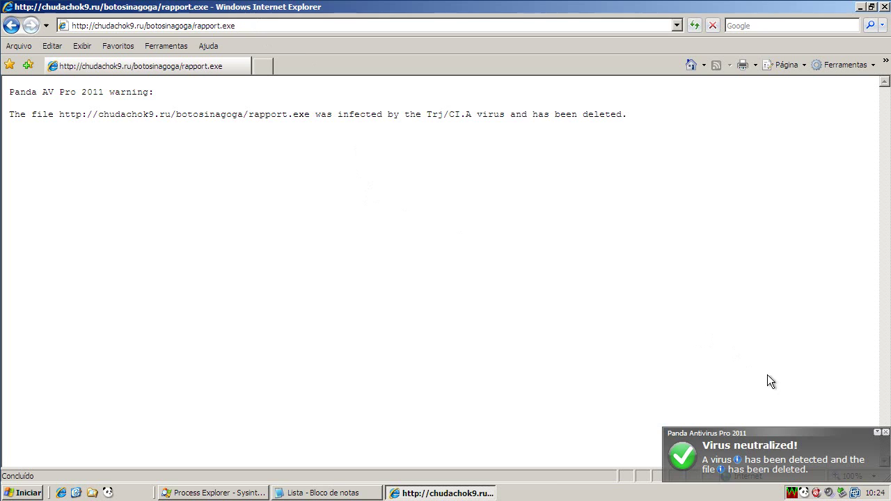
left_click(886, 433)
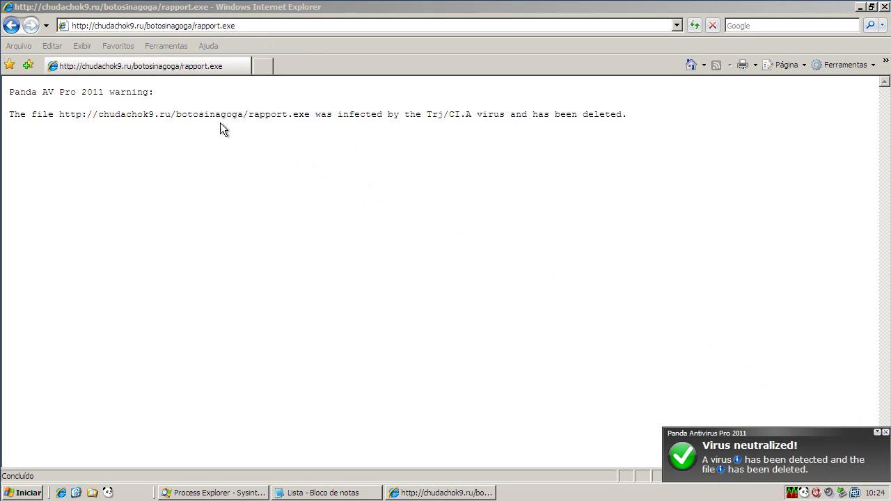
Return to the browser's home page, then copy keybussines.com/soft/default.exe from the list and load it in Internet Explorer.
left_click(693, 67)
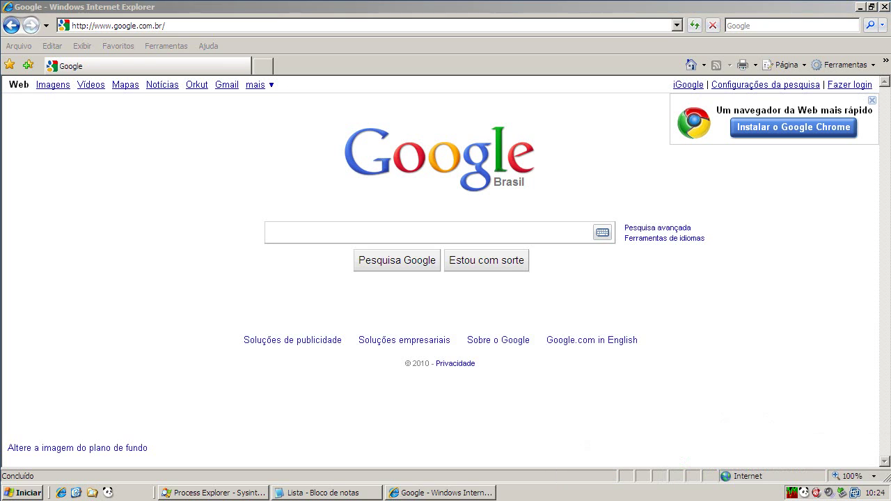
left_click(306, 492)
left_click_drag(79, 224, 280, 225)
key("ctrl+c")
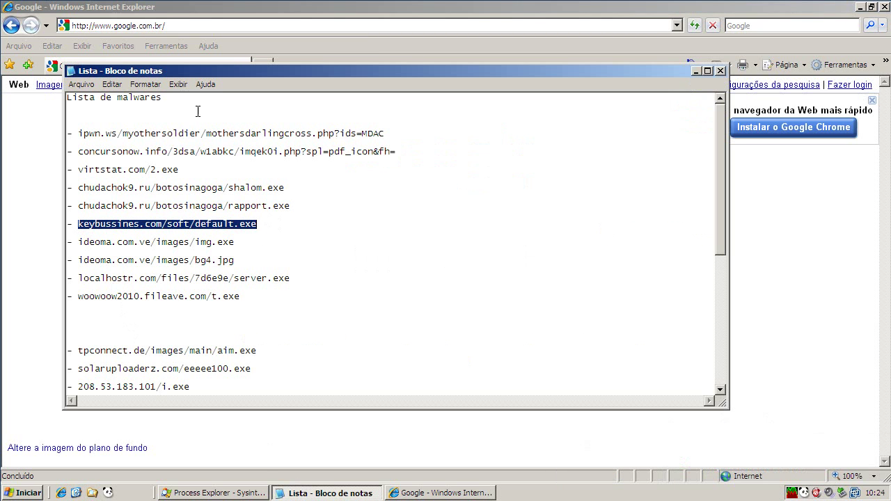
left_click(141, 22)
key("ctrl+v")
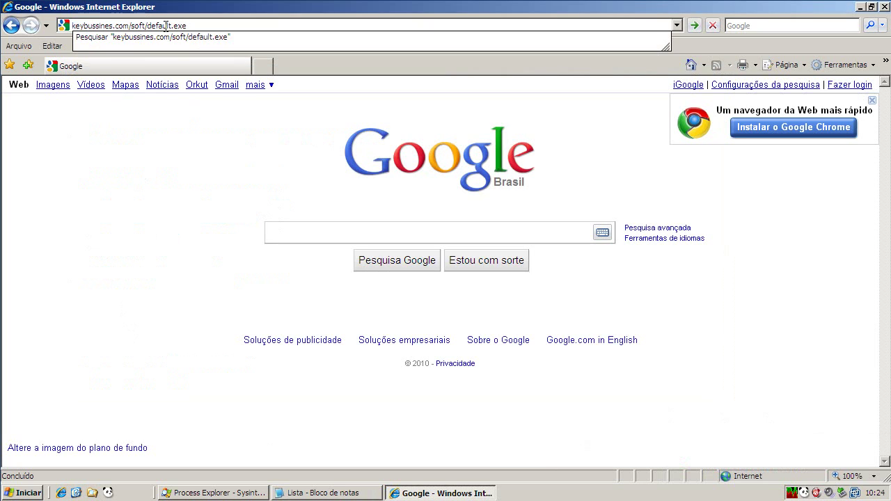
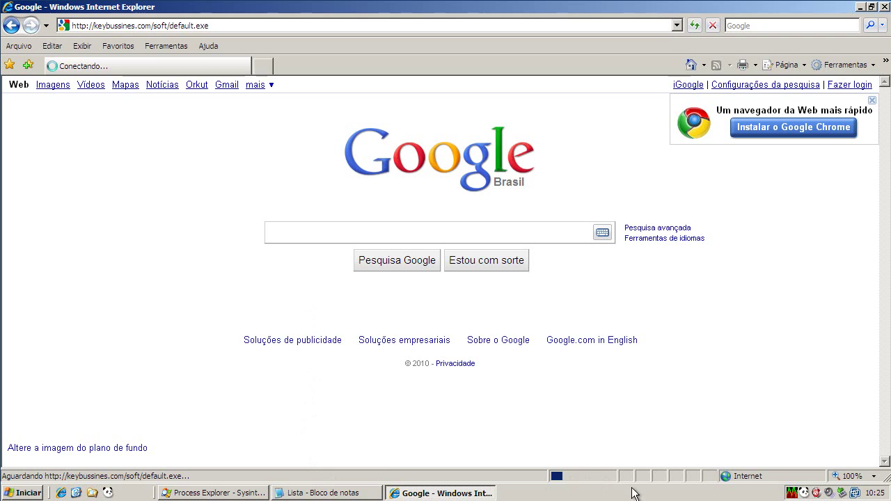
Copy ideoma.com.ve/images/img.exe from the list and load it in Internet Explorer.
left_click(322, 493)
left_click_drag(79, 242, 234, 242)
right_click(199, 242)
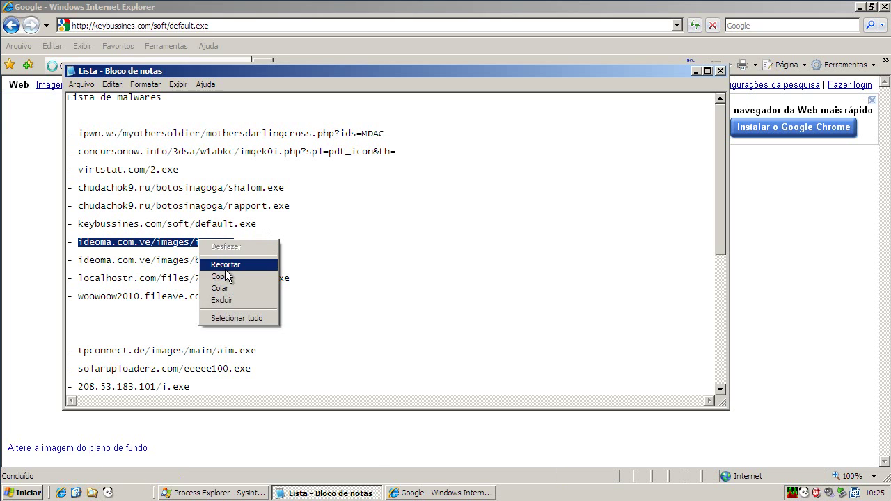
left_click(224, 276)
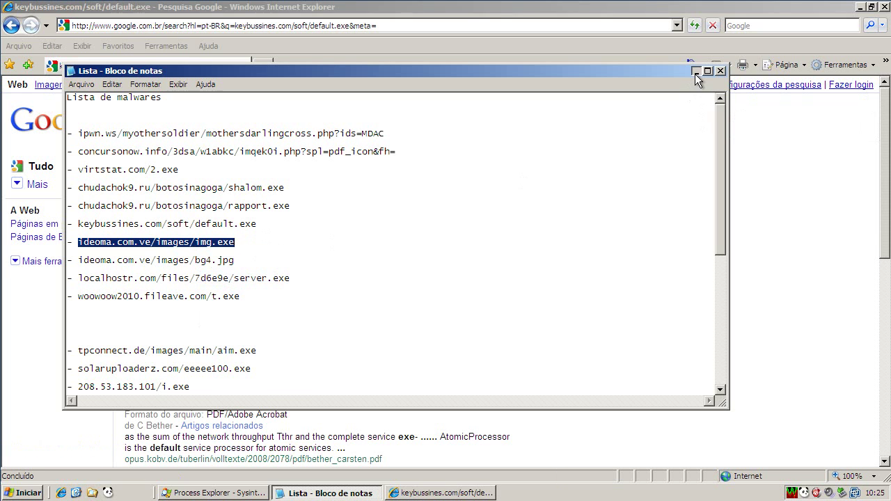
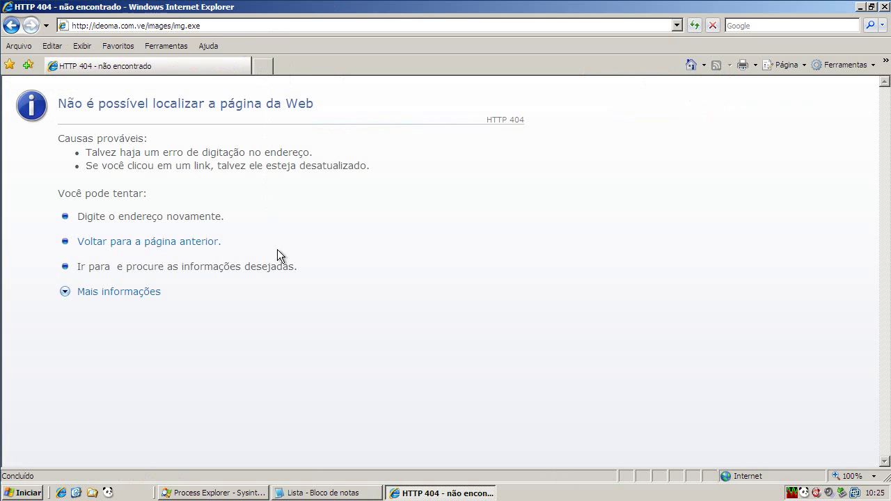
Copy ideoma.com.ve/images/bg4.jpg from the list and load it in Internet Explorer.
left_click(324, 492)
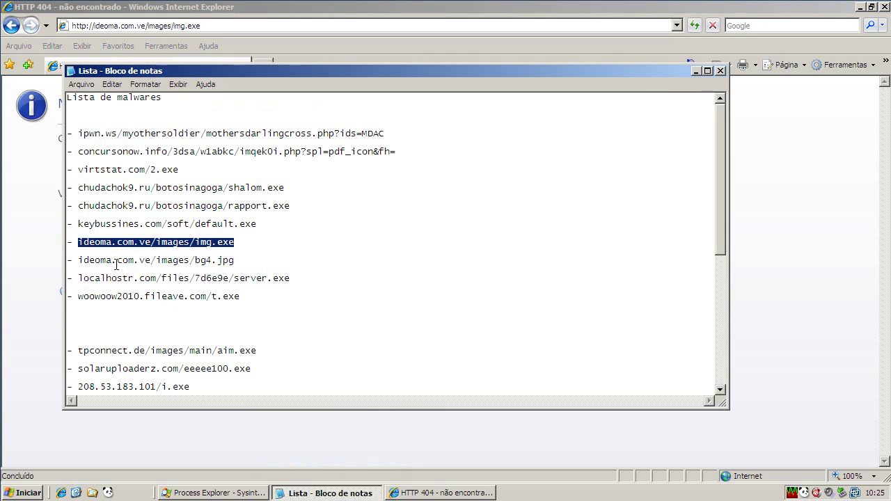
left_click_drag(78, 260, 333, 258)
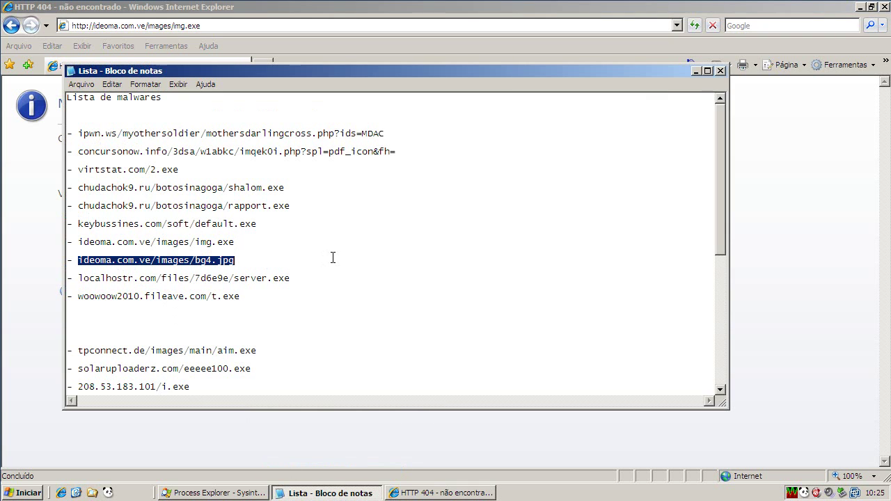
left_click(230, 25)
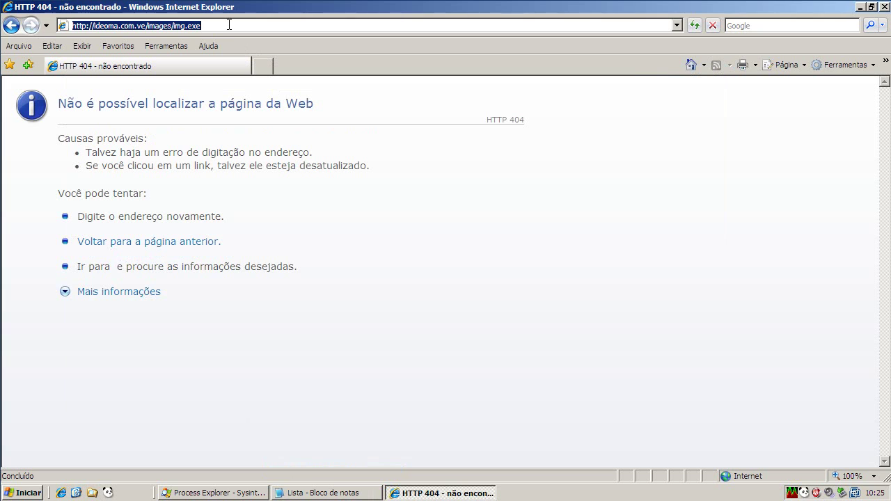
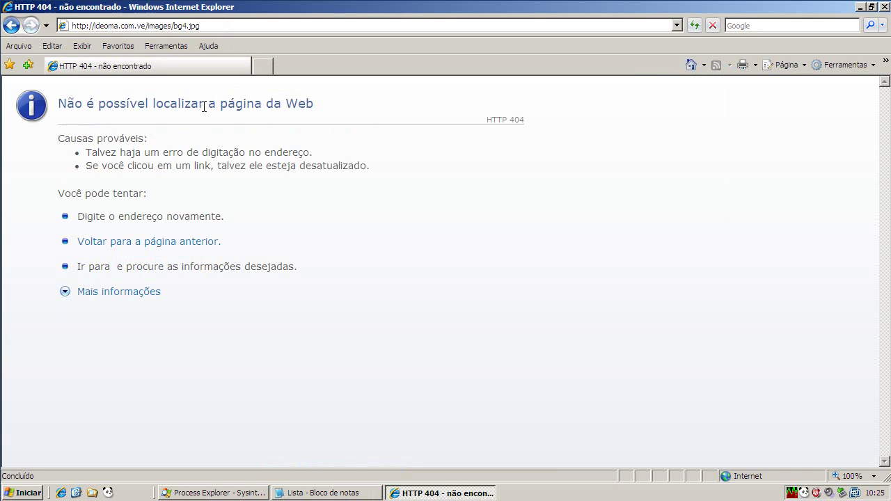
Copy localhostr.com/files/7d6e9e/server.exe from the list and load it in Internet Explorer.
left_click(320, 492)
left_click_drag(81, 276, 383, 280)
key("ctrl+c")
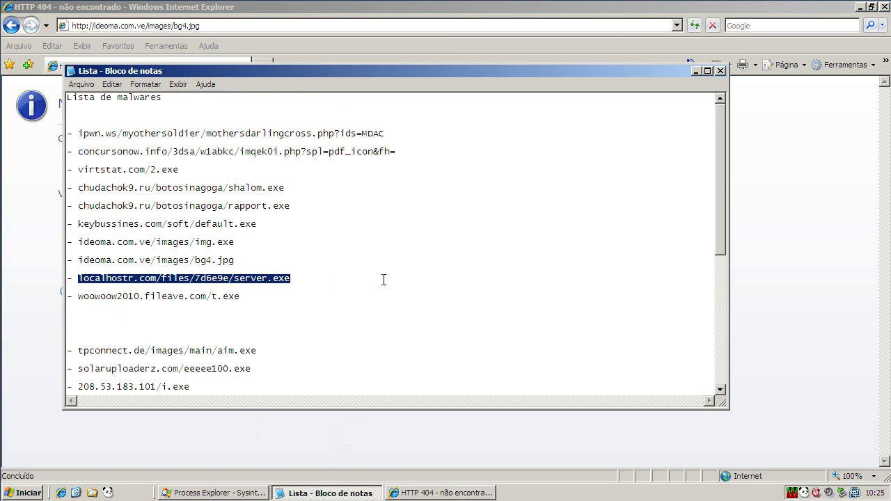
left_click(231, 27)
key("ctrl+v")
key("Return")
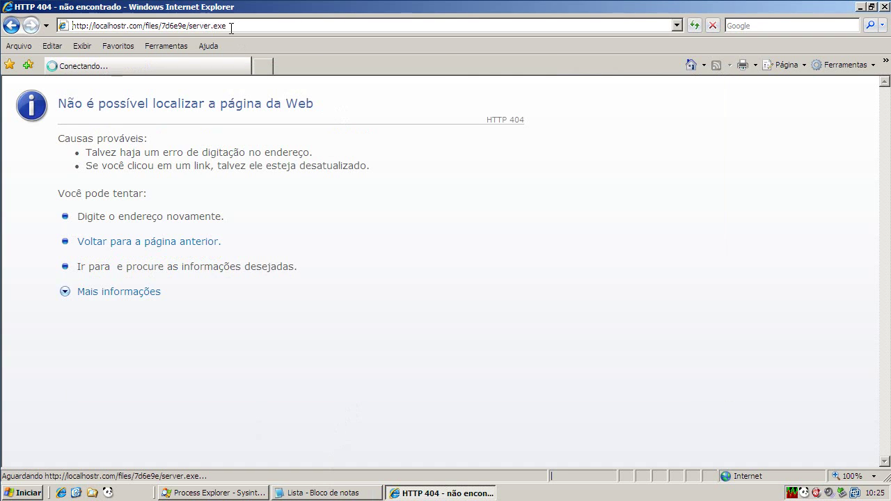
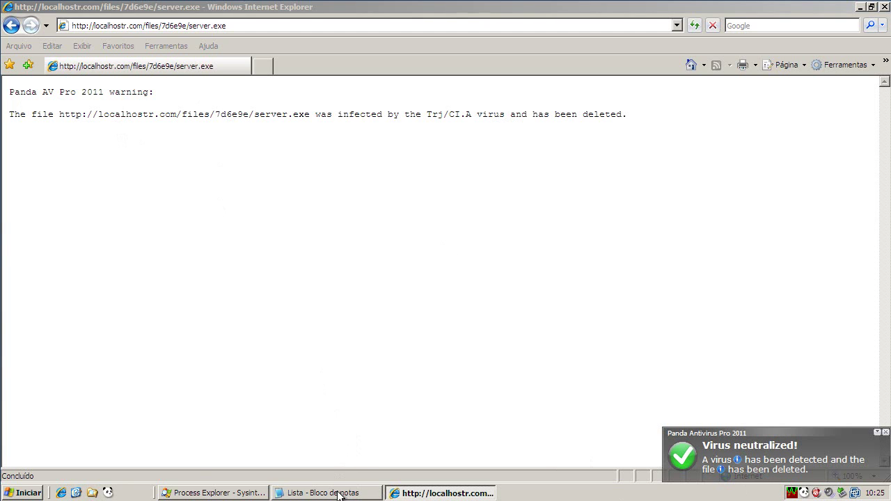
Copy woowoow2010.fileave.com/t.exe from the list, load and run it from Internet Explorer, and close the application error dialog.
left_click(339, 493)
left_click_drag(79, 297, 297, 298)
key("ctrl+c")
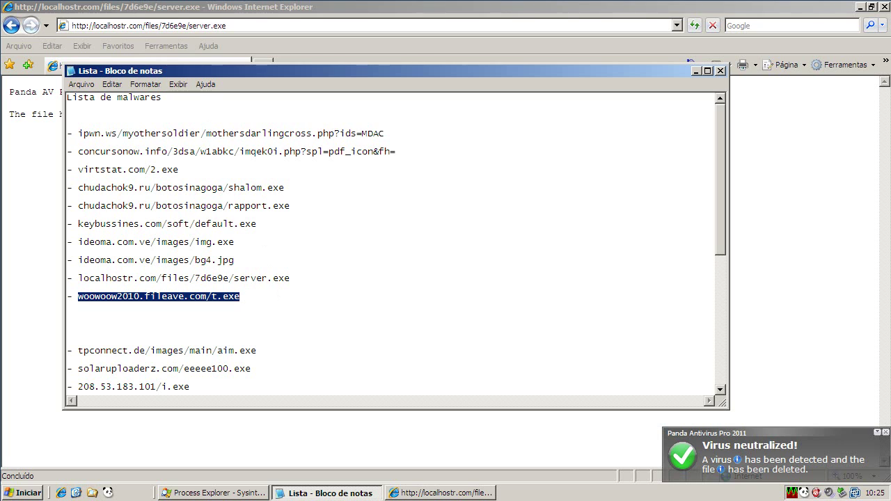
left_click(122, 25)
key("ctrl+v")
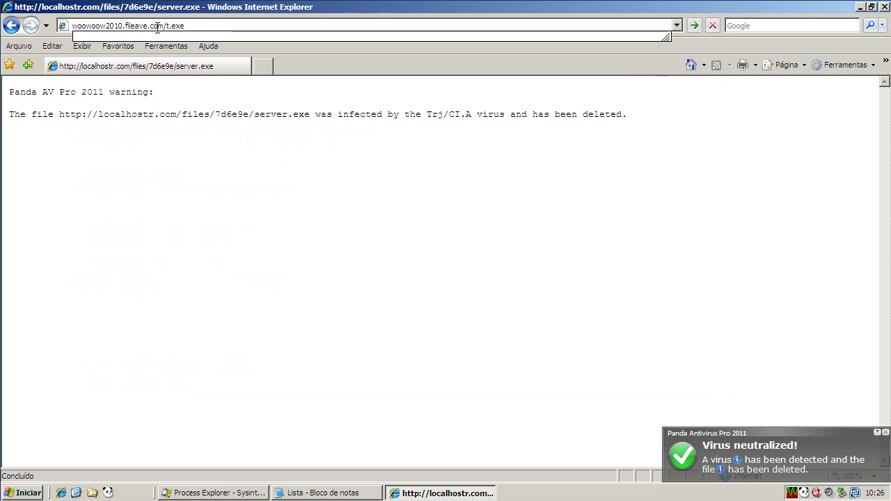
key("Return")
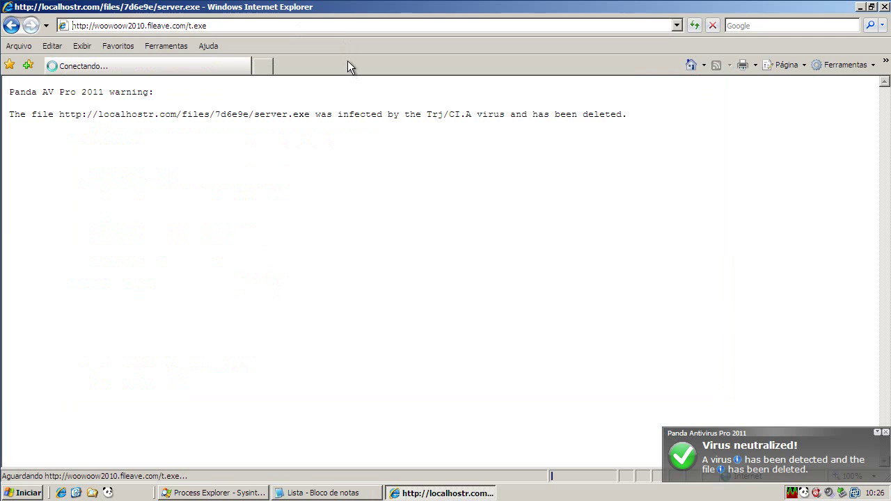
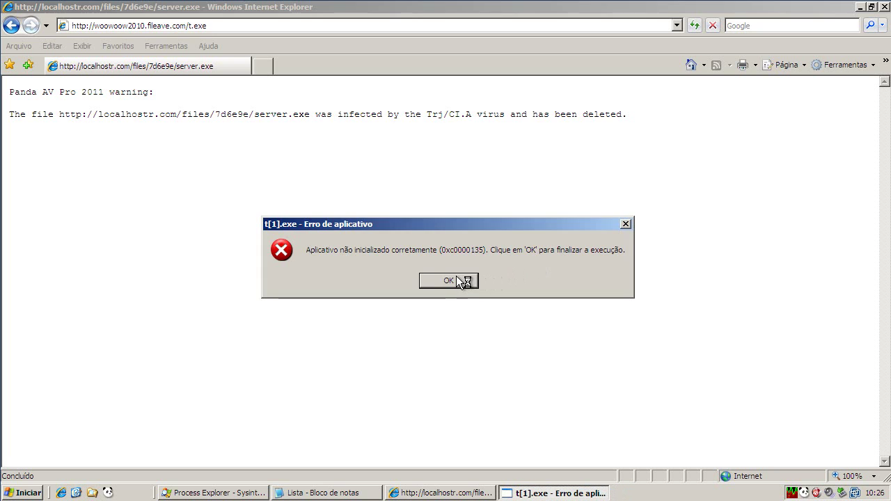
left_click(457, 281)
Copy tpconnect.de/images/main/aim.exe from the list and load it in Internet Explorer.
left_click(320, 493)
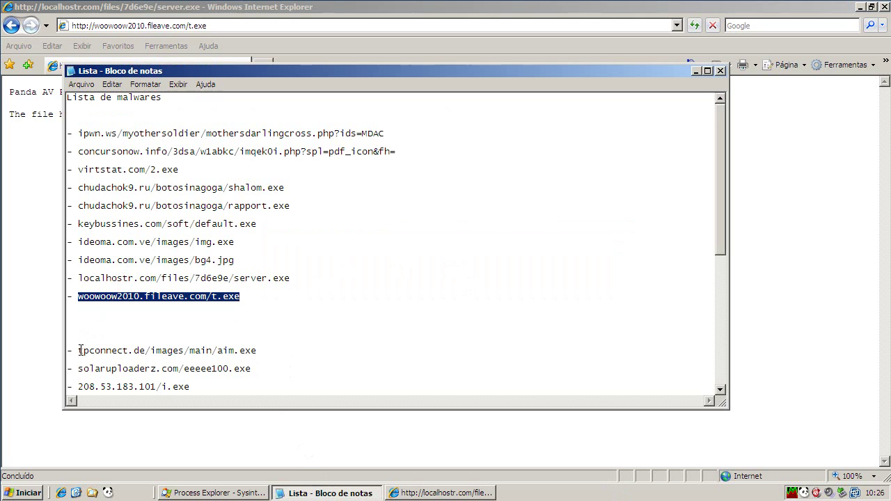
left_click_drag(77, 350, 257, 352)
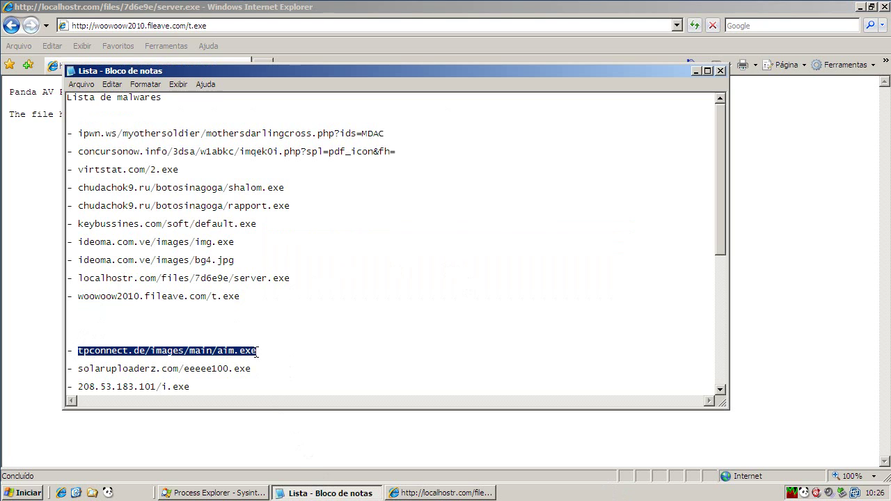
right_click(234, 353)
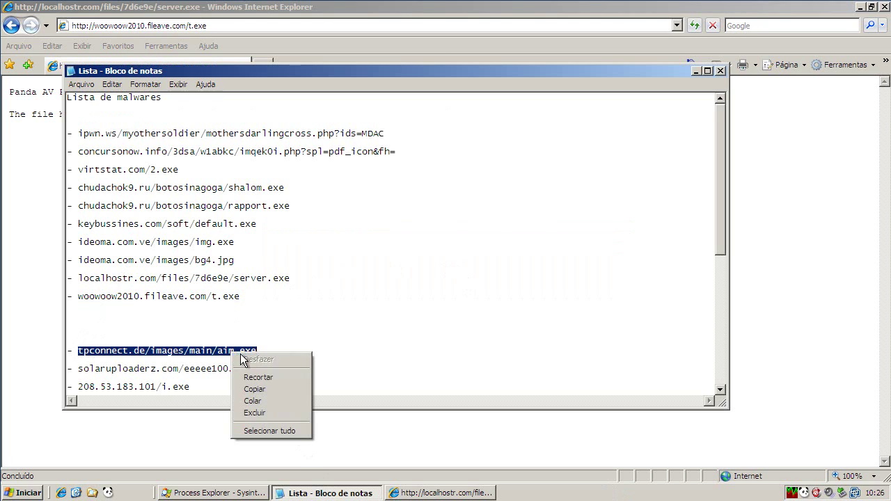
left_click(254, 388)
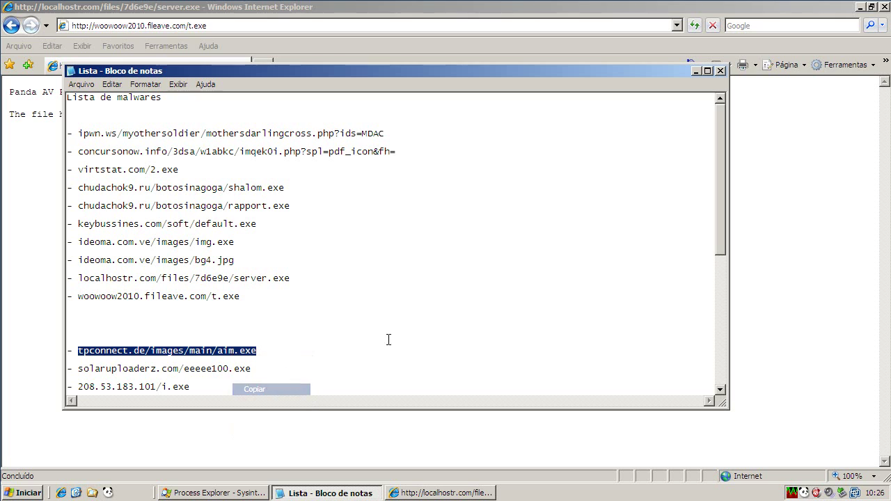
left_click(694, 71)
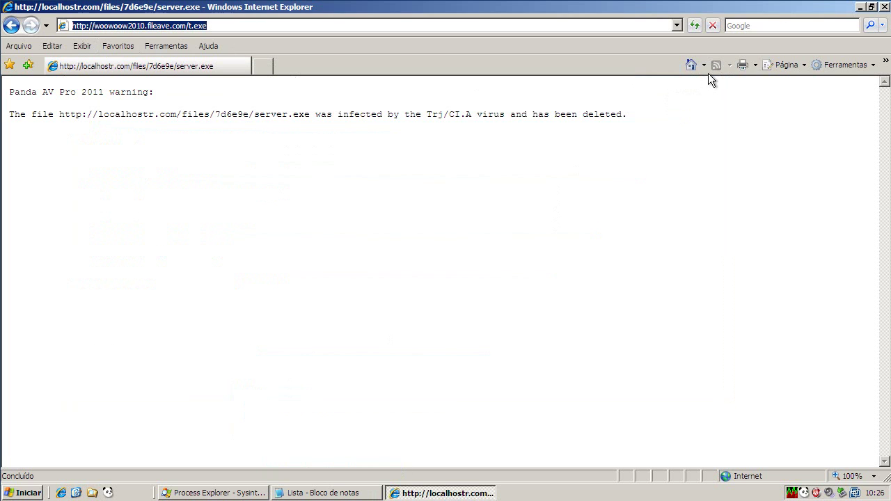
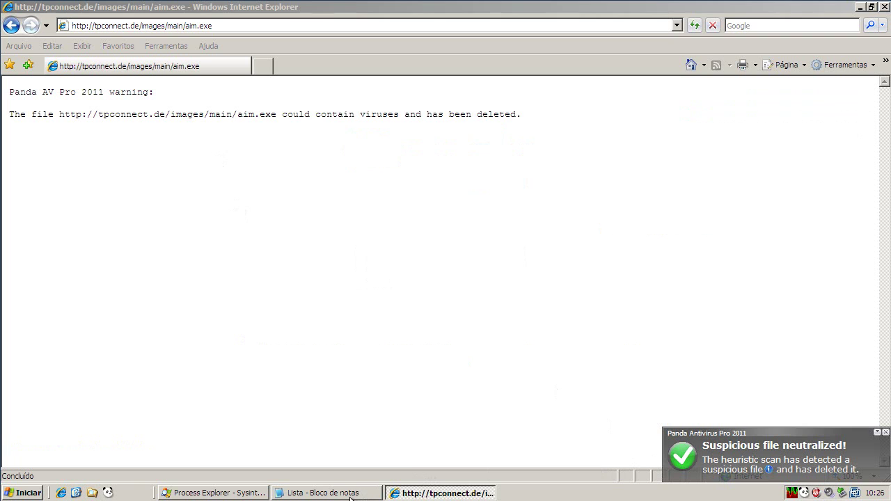
Return the browser to its home page, then copy solaruploaderz.com/eeeee100.exe from the list and load it in Internet Explorer.
left_click(690, 65)
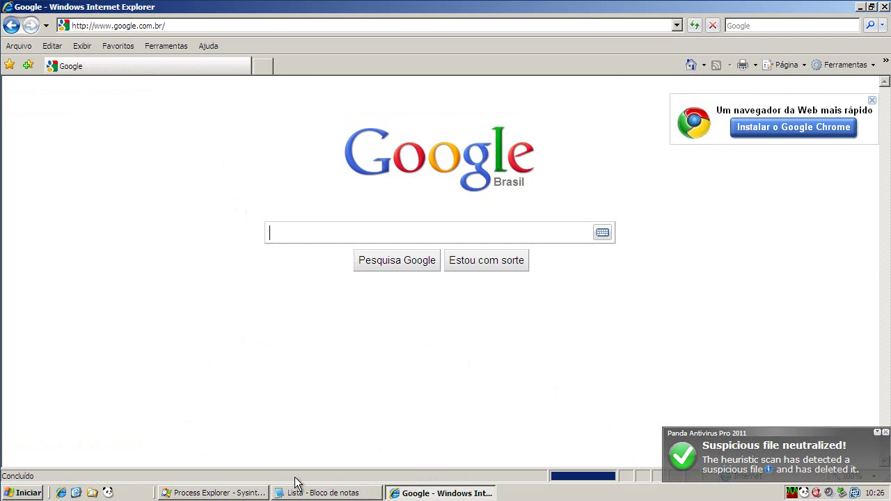
left_click(313, 493)
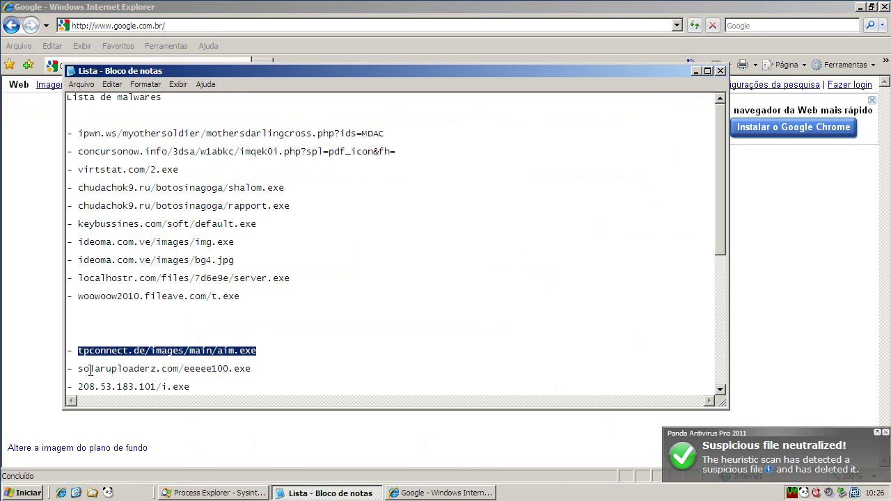
left_click_drag(80, 369, 290, 370)
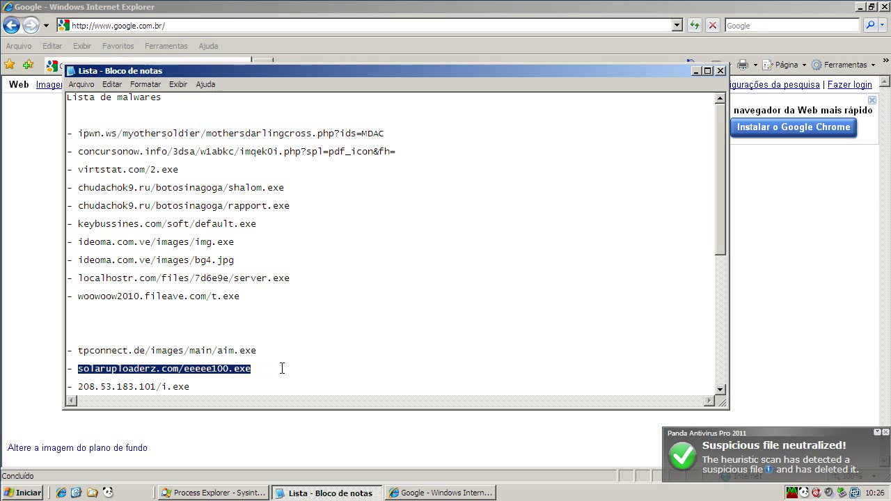
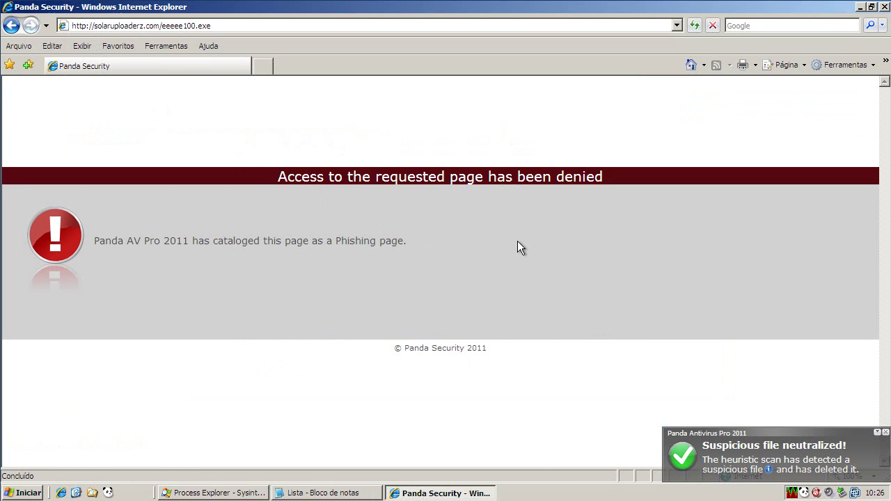
Return the browser to its home page, then copy 208.53.183.101/i.exe from the list and load it in Internet Explorer.
left_click(367, 493)
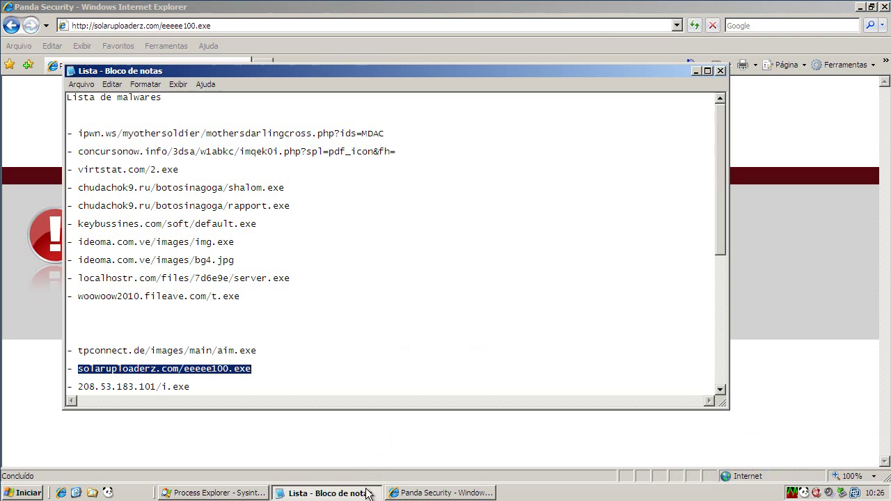
left_click(698, 53)
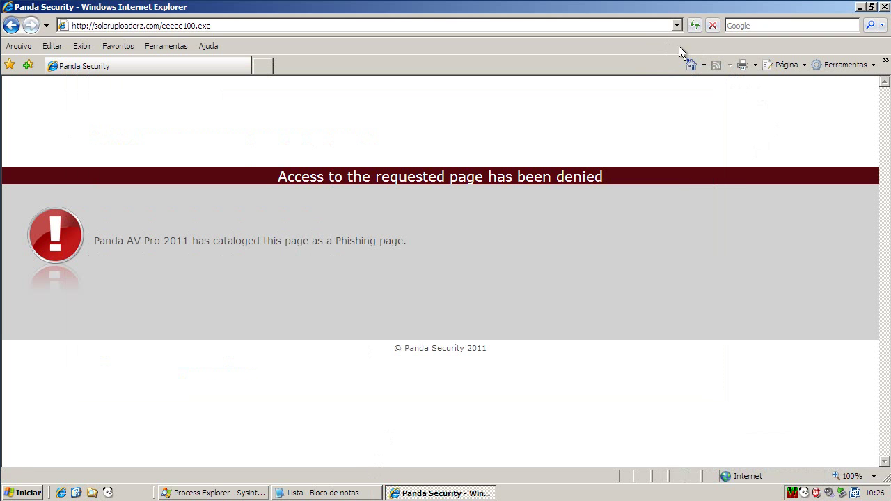
left_click(690, 64)
left_click(353, 493)
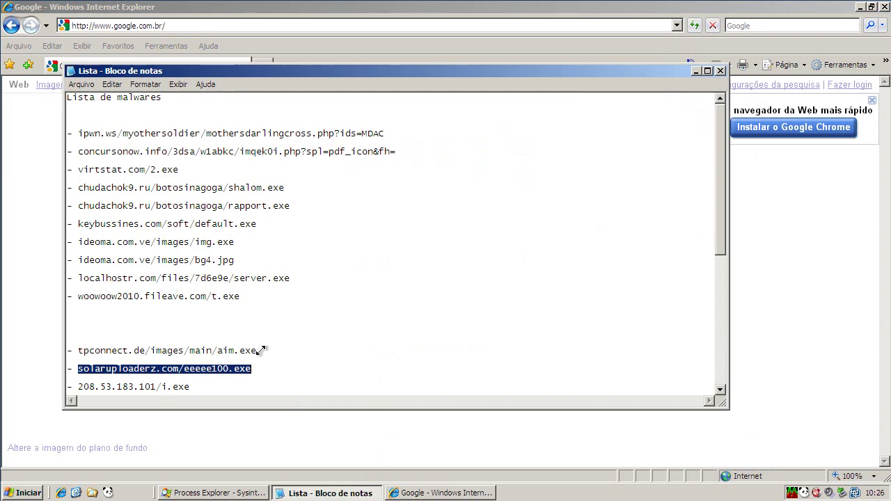
left_click(81, 387)
left_click_drag(80, 387, 192, 387)
key("ctrl+c")
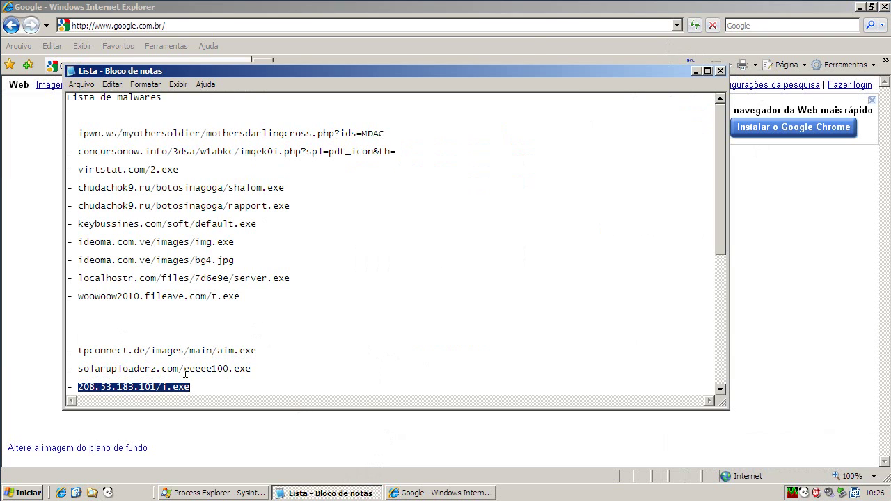
left_click(307, 26)
key("ctrl+v")
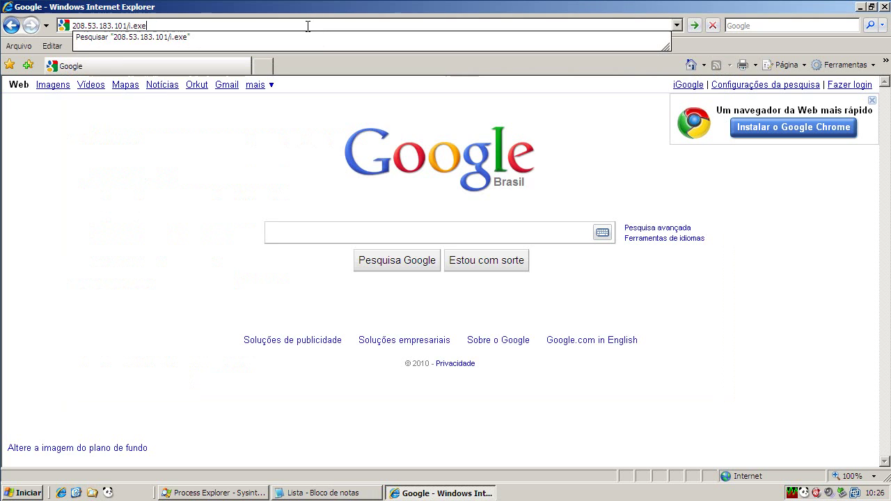
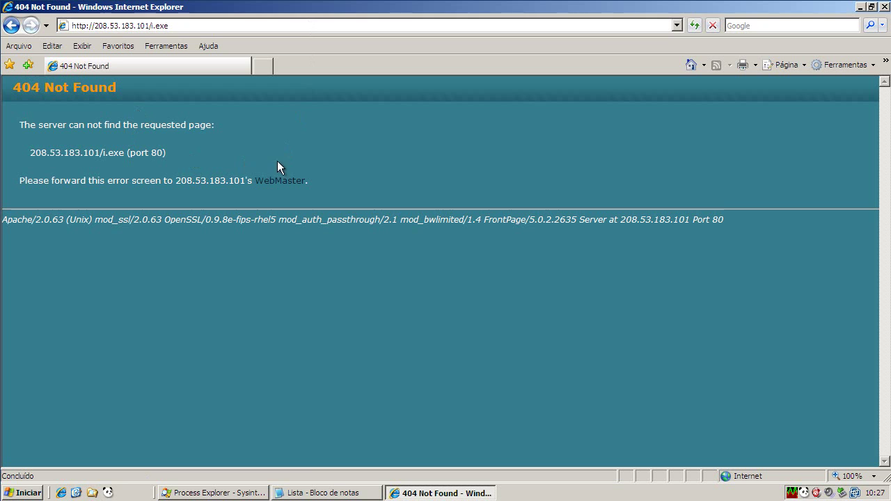
Copy download-host.co.cc/animalpornmovie23787.exe from the list, load it in Internet Explorer, and close the browser and the list.
left_click(327, 493)
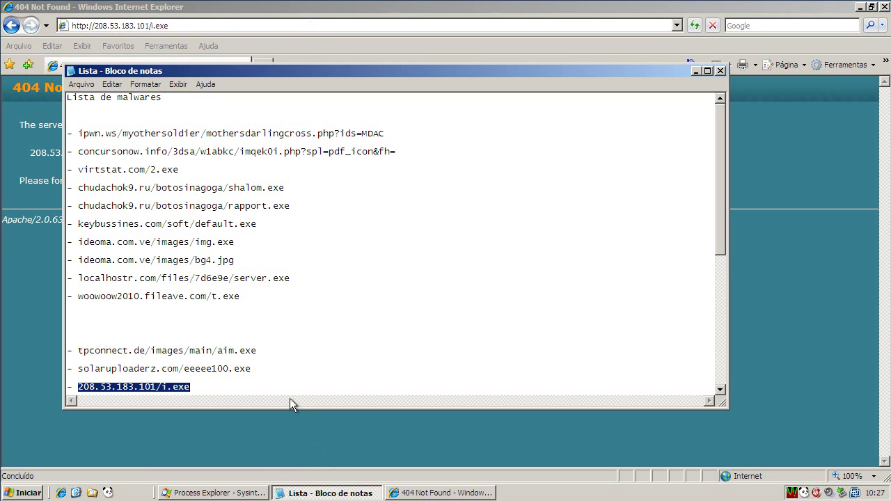
scroll(359, 284, "down", 1)
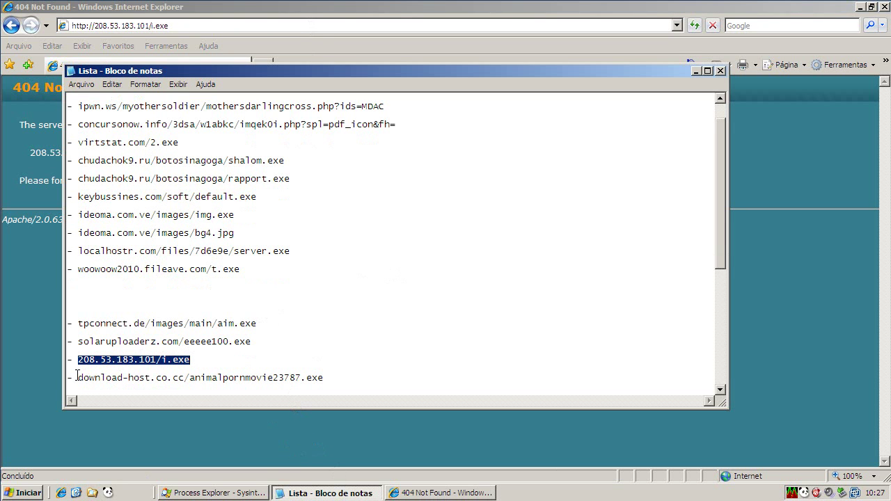
left_click_drag(78, 378, 441, 374)
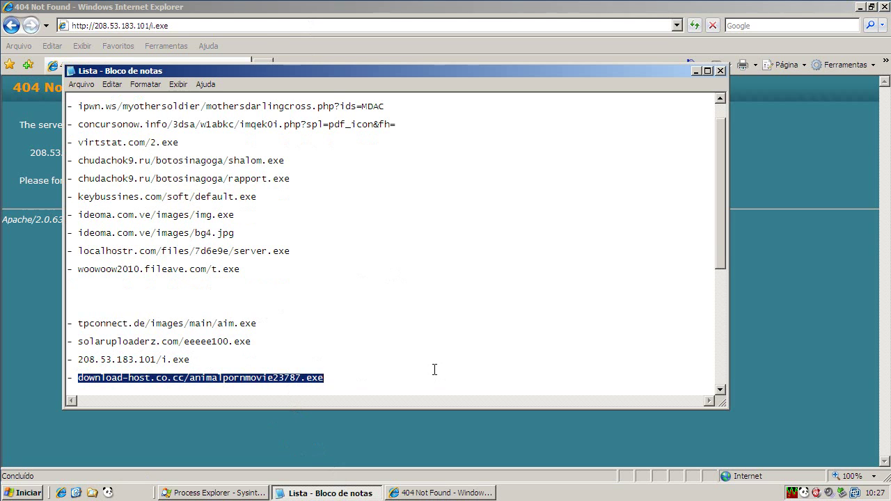
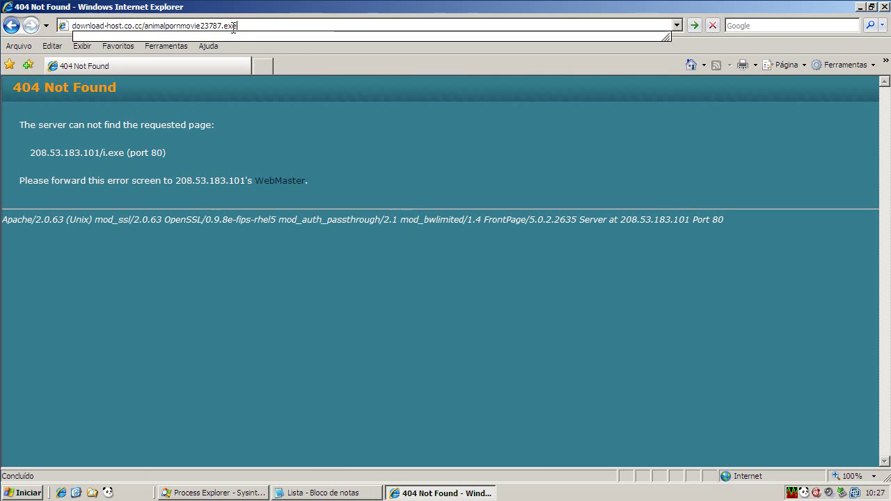
key("Return")
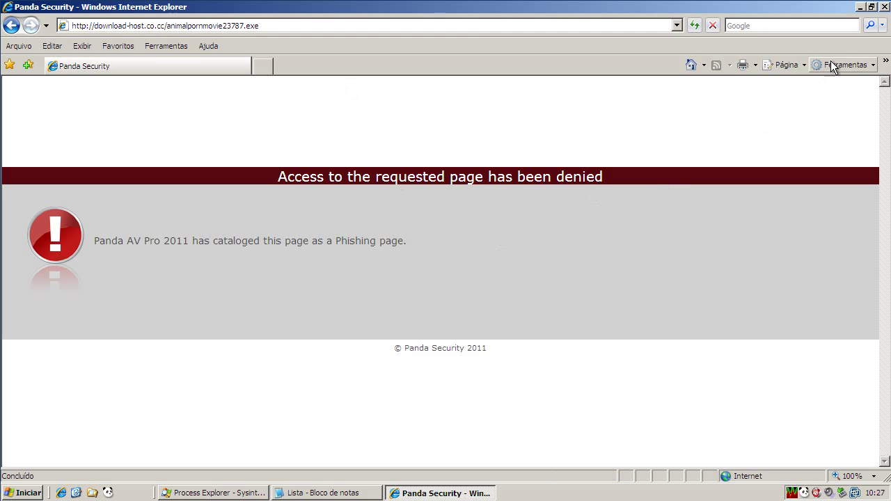
left_click(884, 6)
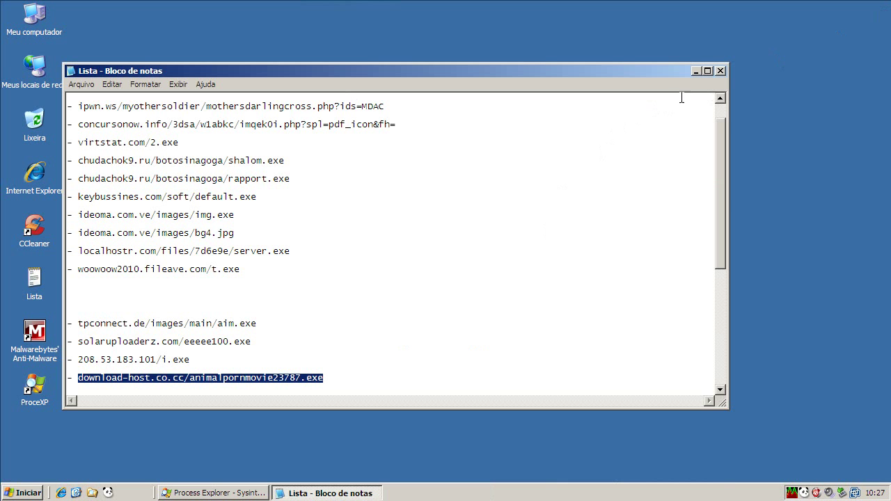
left_click(721, 72)
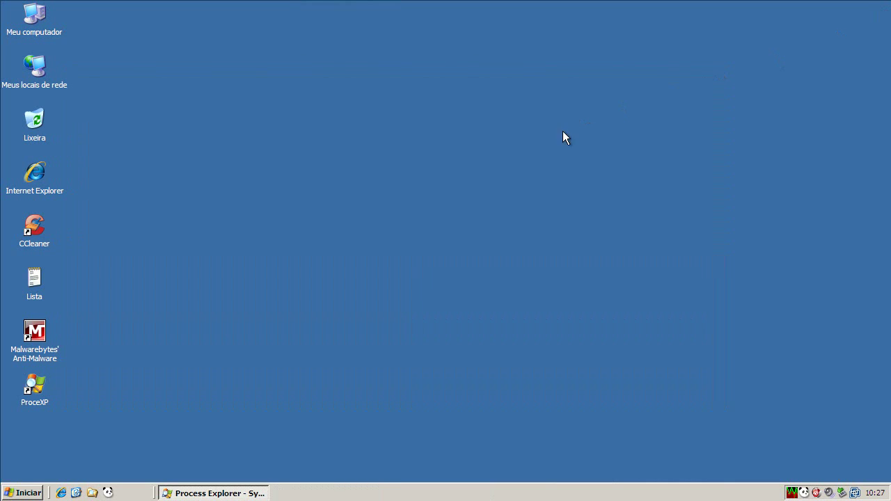
Examine the running processes in Process Explorer from the antivirus services to the end of the list, and minimize its window.
left_click(224, 493)
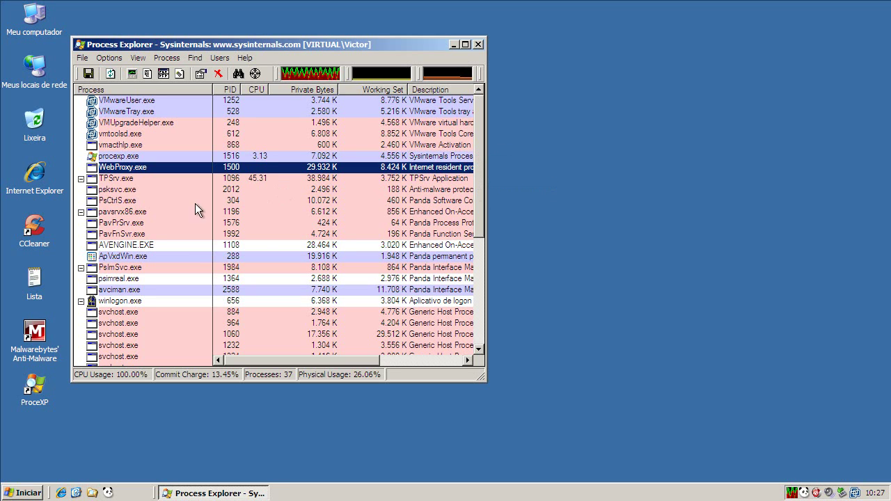
left_click(110, 256)
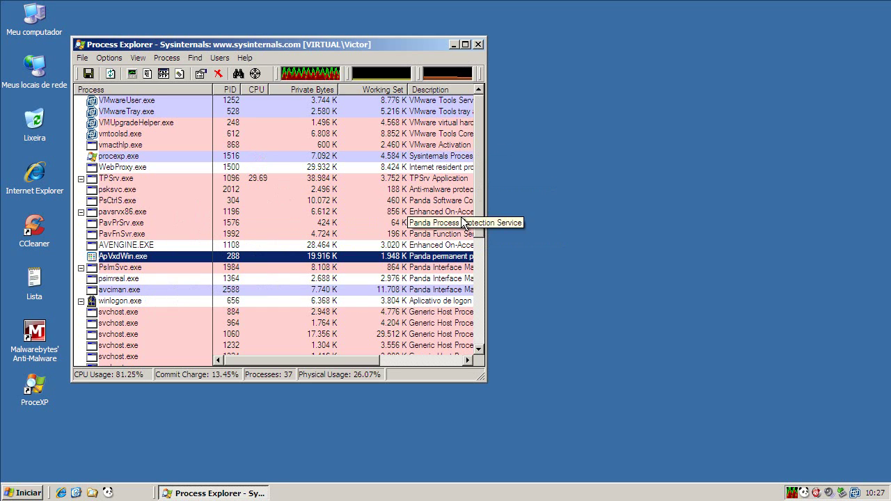
left_click_drag(476, 201, 474, 301)
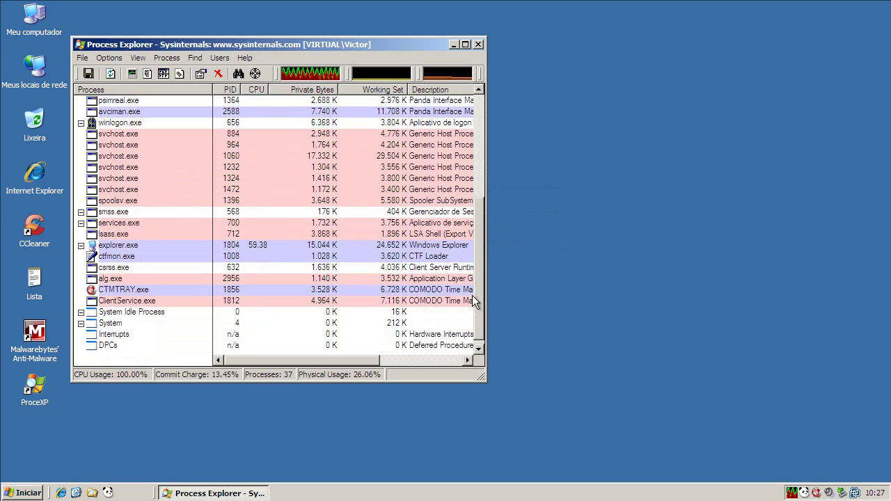
scroll(470, 304, "up", 6)
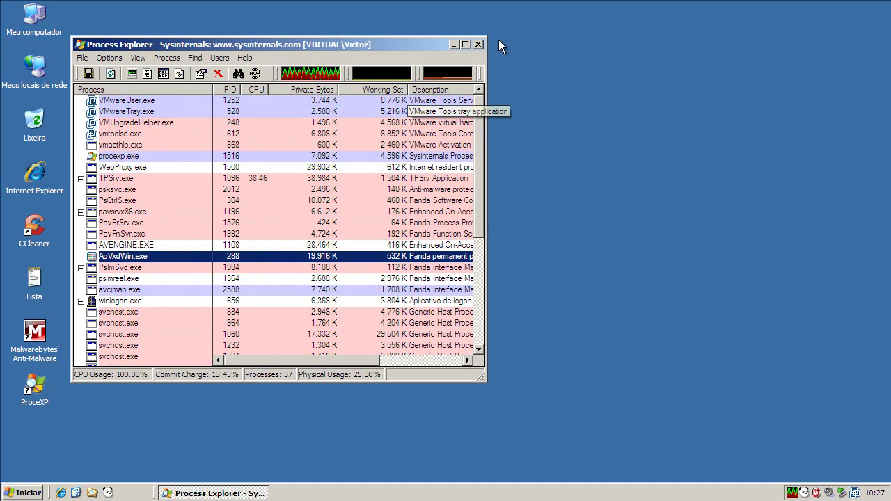
left_click(454, 44)
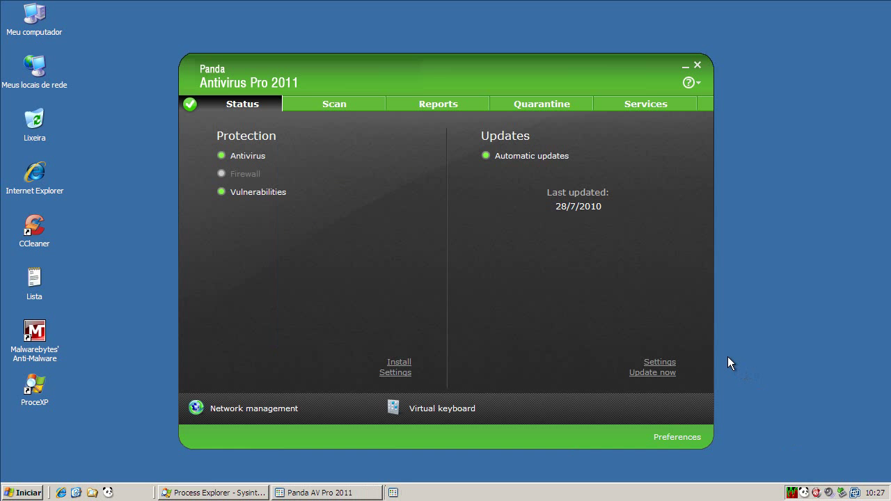
Scan the whole computer with Panda Antivirus Pro 2011, show the scan details, and close the results.
left_click(334, 106)
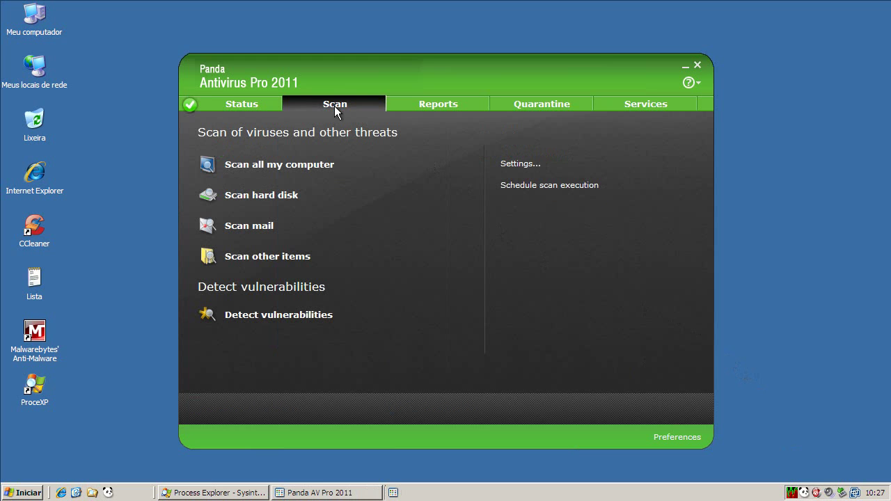
left_click(299, 167)
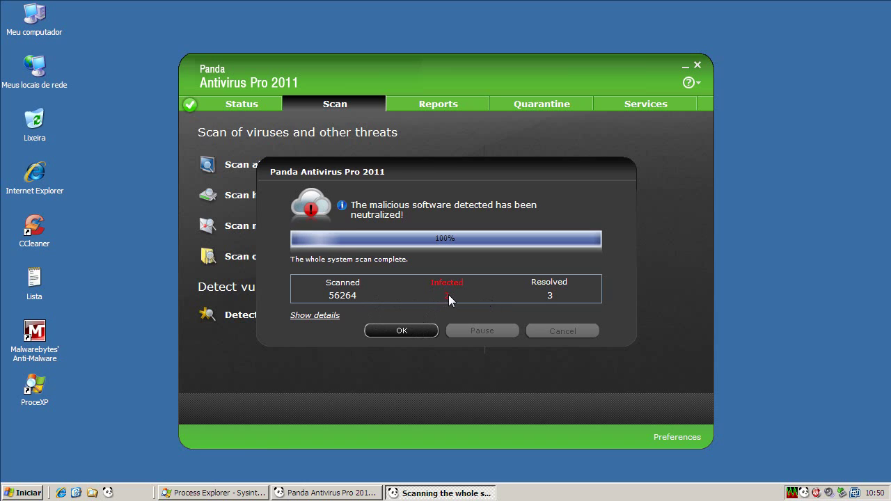
left_click(336, 317)
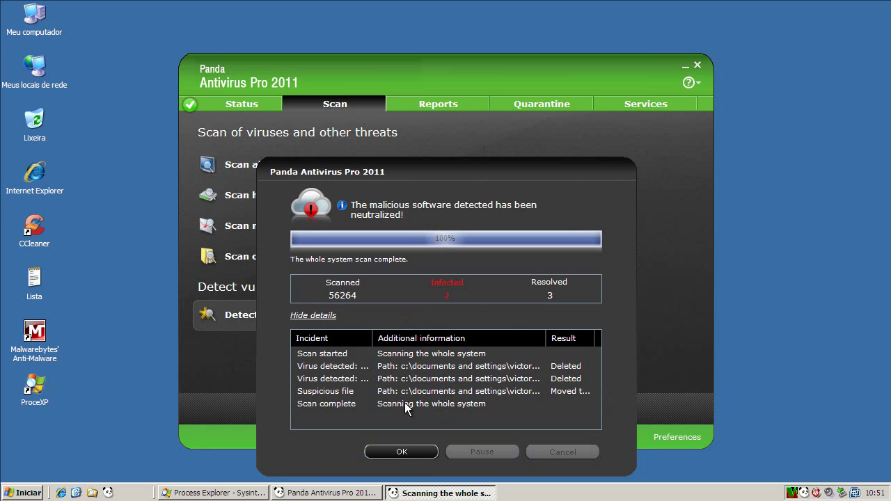
key("Return")
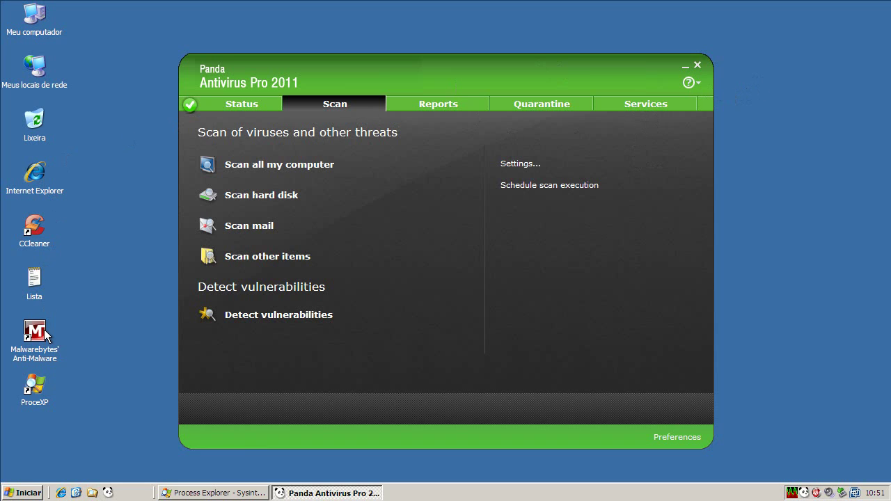
Minimize Panda Antivirus, switch to Malwarebytes' Anti-Malware, check for database updates, and dismiss the notice.
left_click(686, 66)
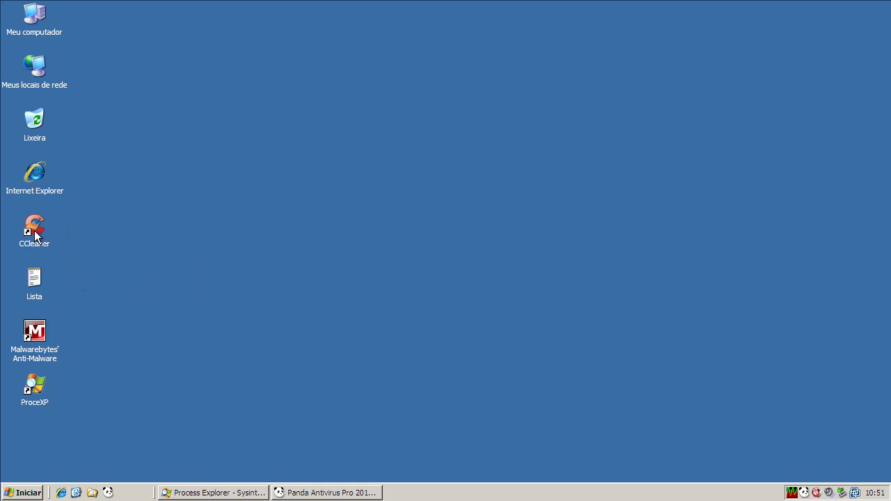
left_click(33, 348)
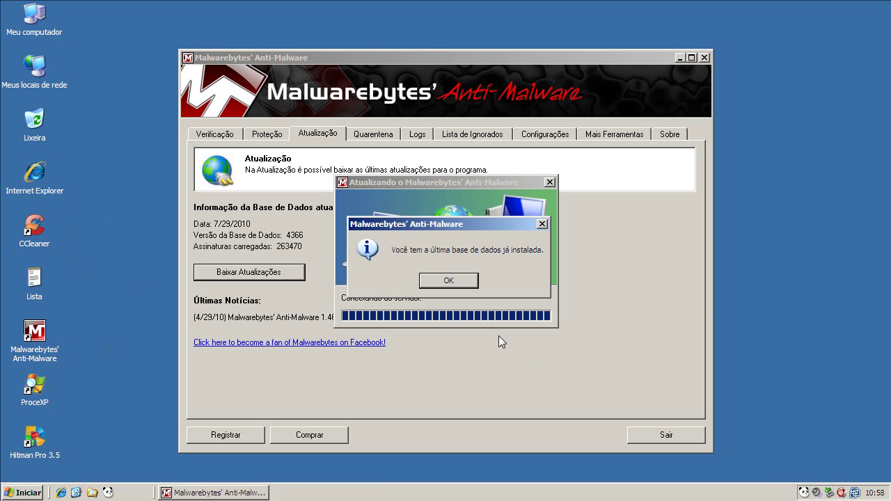
left_click(446, 280)
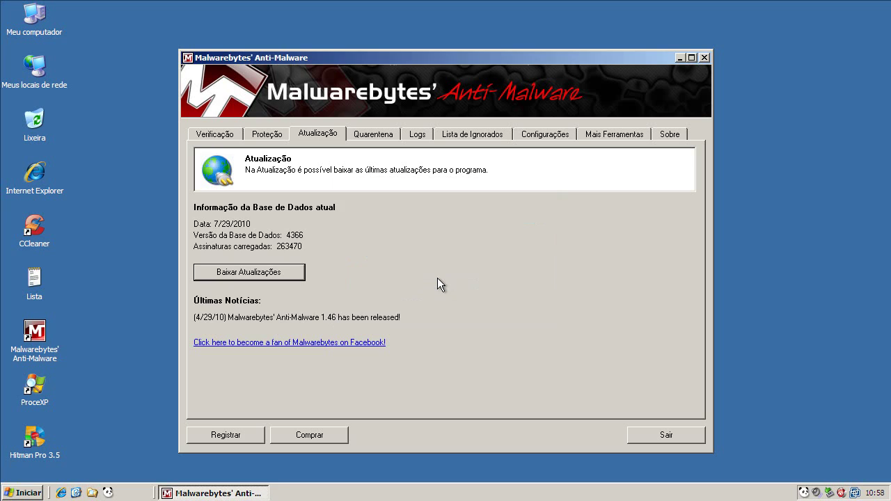
Run a quick scan with Malwarebytes' Anti-Malware, close the log and the completion notice, and exit the program.
left_click(219, 135)
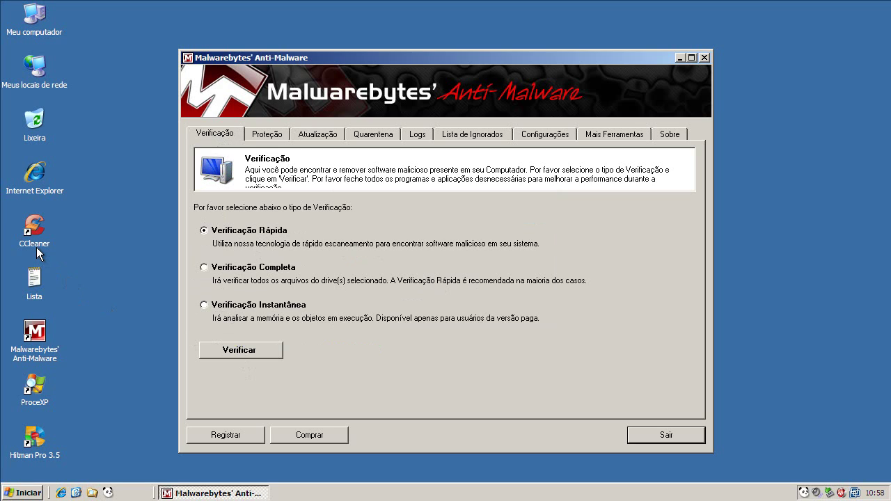
left_click(241, 348)
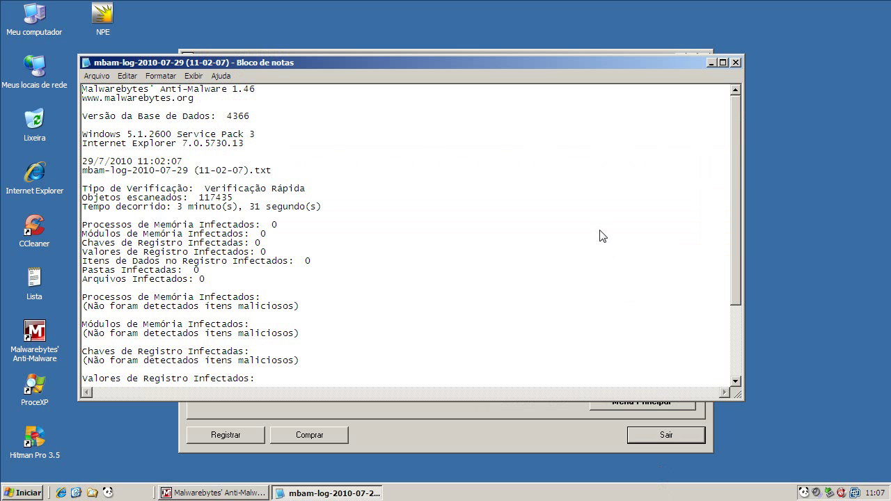
left_click(735, 62)
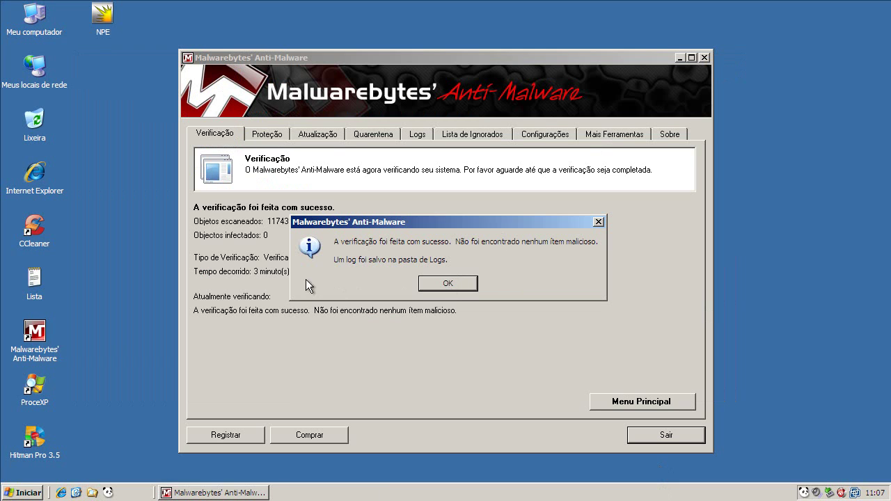
left_click(427, 285)
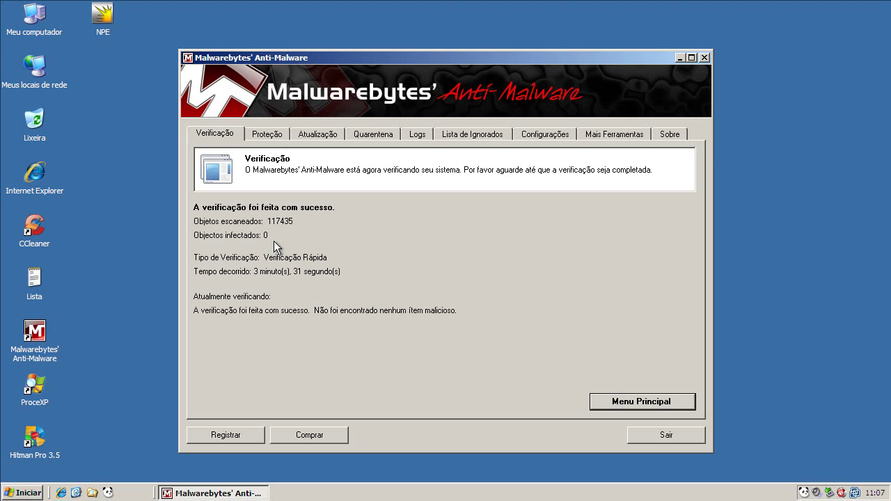
left_click(658, 434)
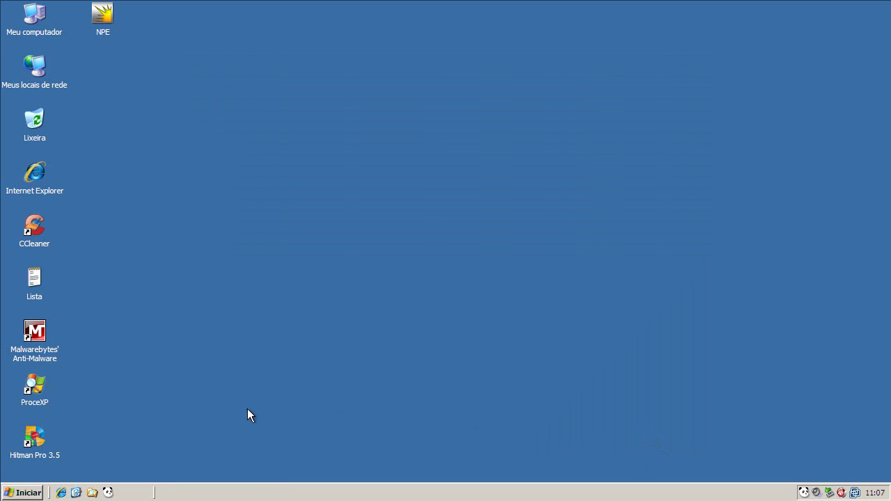
Open Hitman Pro 3.5, accept the license terms, scan the computer, delete the listed tracking cookies, and close the program.
double_click(35, 446)
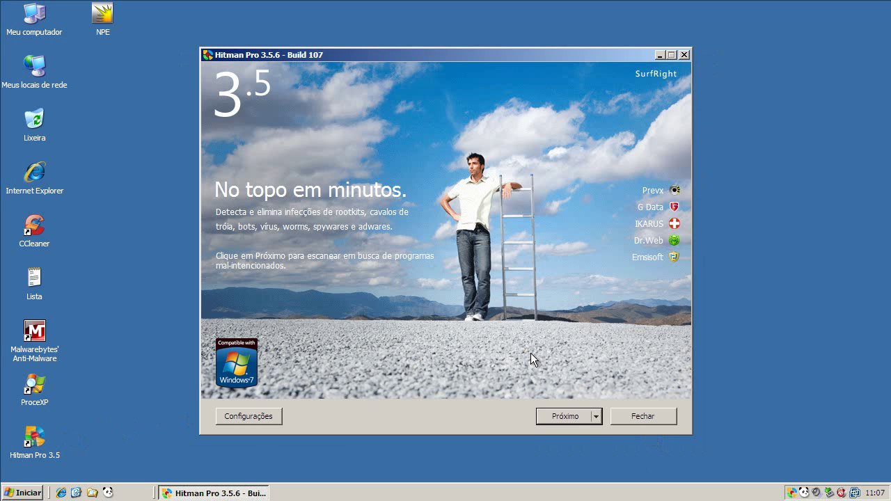
left_click(572, 416)
left_click(331, 375)
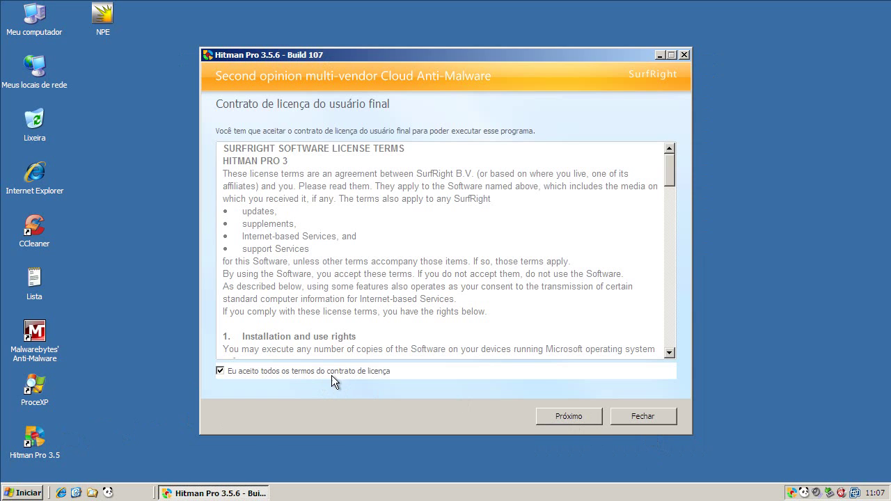
left_click(570, 415)
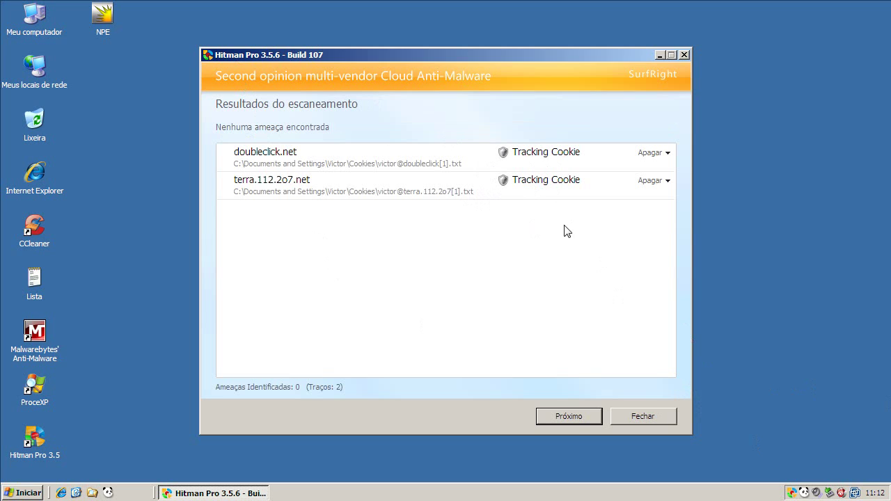
left_click(582, 415)
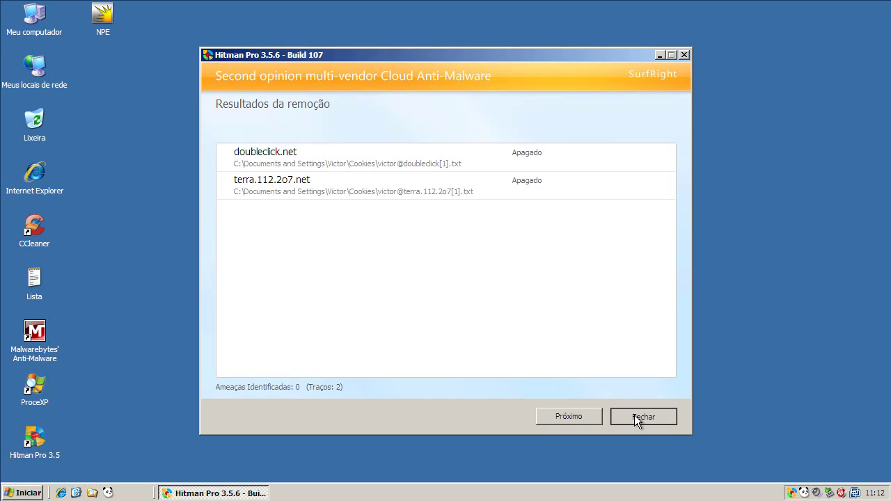
left_click(639, 416)
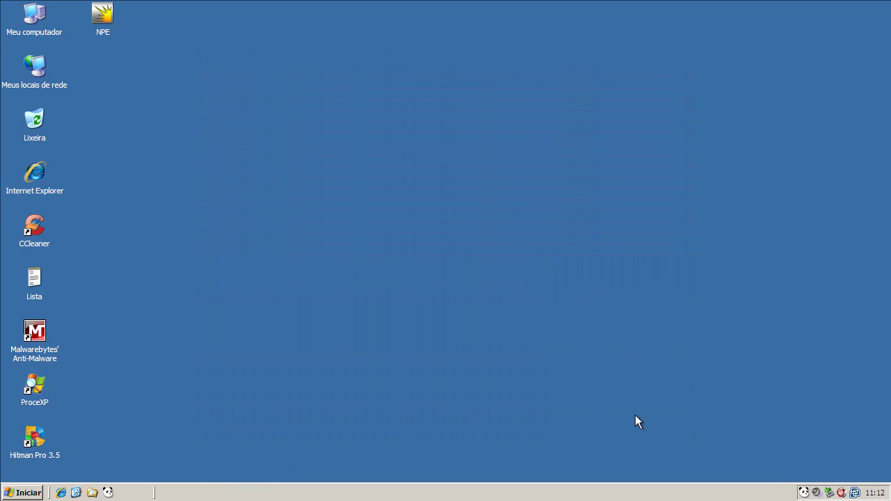
Launch Norton Power Eraser (NPE), accept its license agreement, and scan for risks in Normal mode.
double_click(109, 14)
left_click(485, 258)
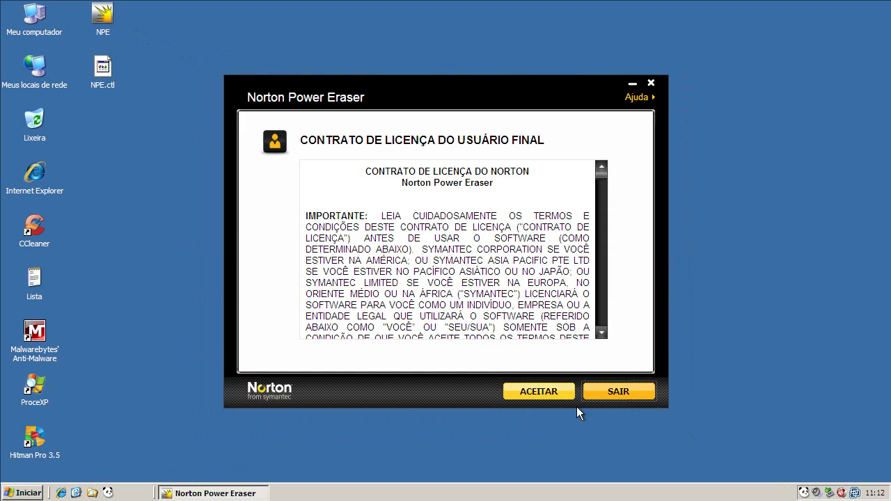
left_click(553, 395)
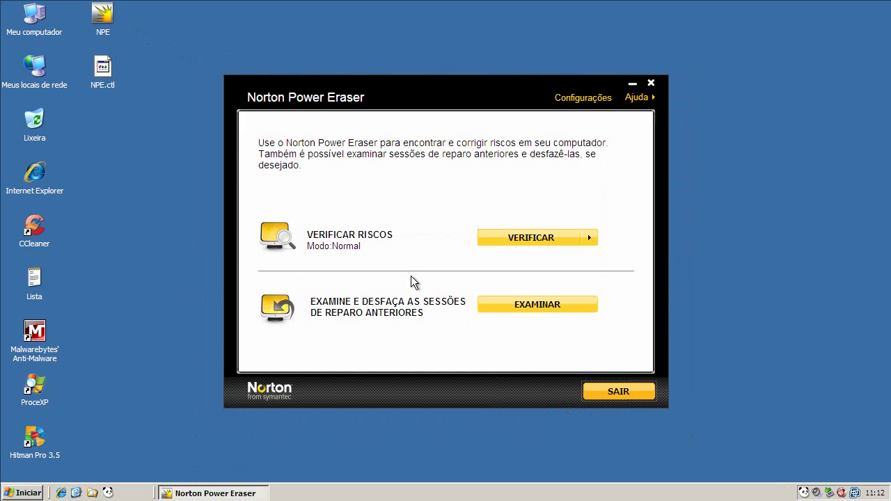
left_click(525, 242)
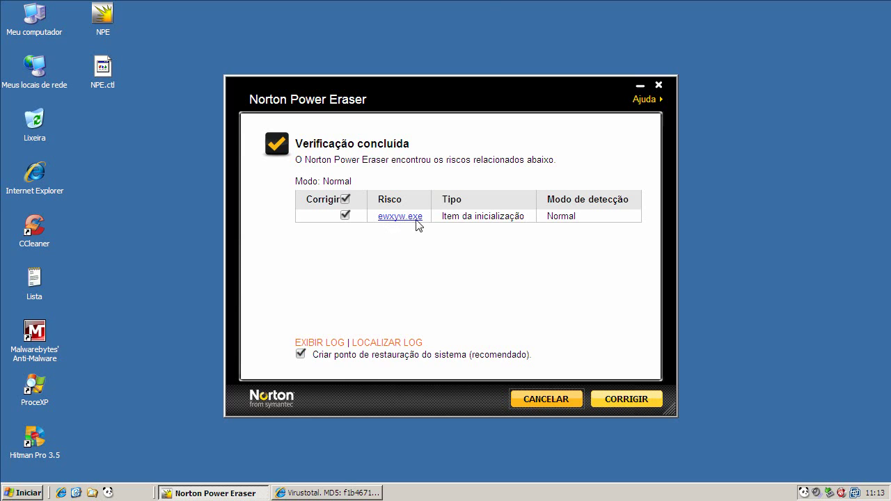
Review the VirusTotal report for ewxyw.exe in Internet Explorer, close it, and fix that startup item with Norton Power Eraser.
left_click(375, 494)
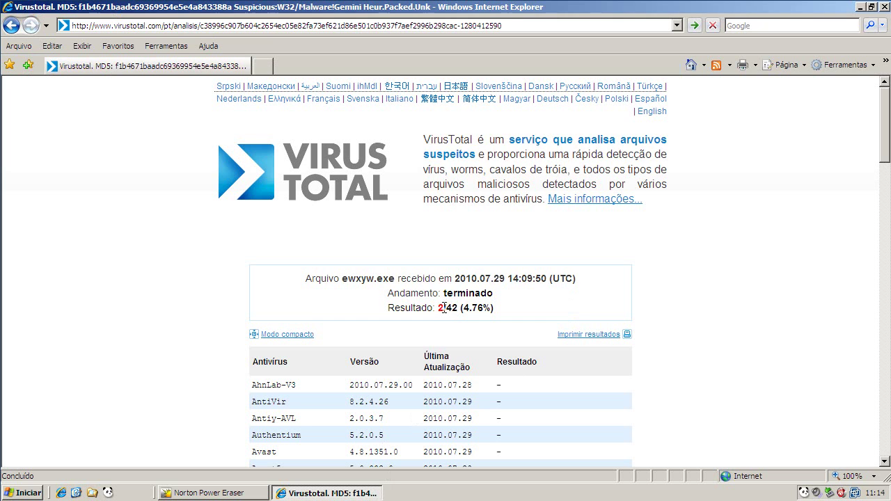
scroll(235, 236, "down", 5)
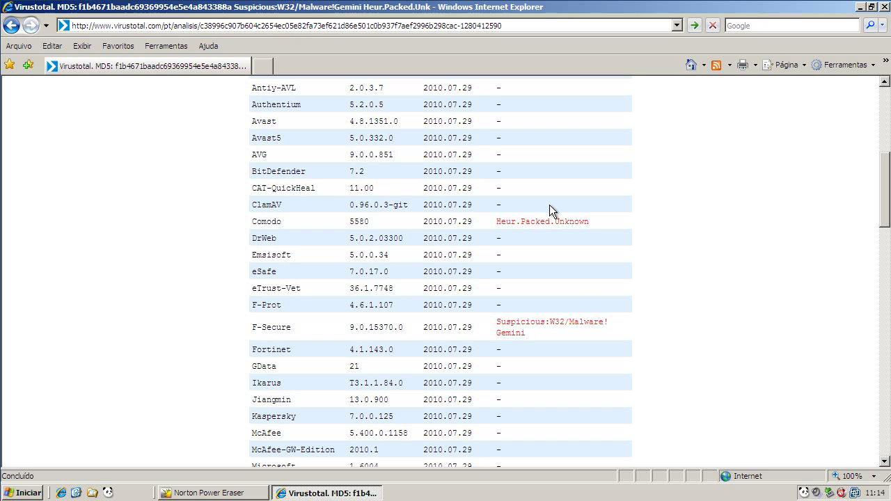
left_click_drag(886, 195, 870, 133)
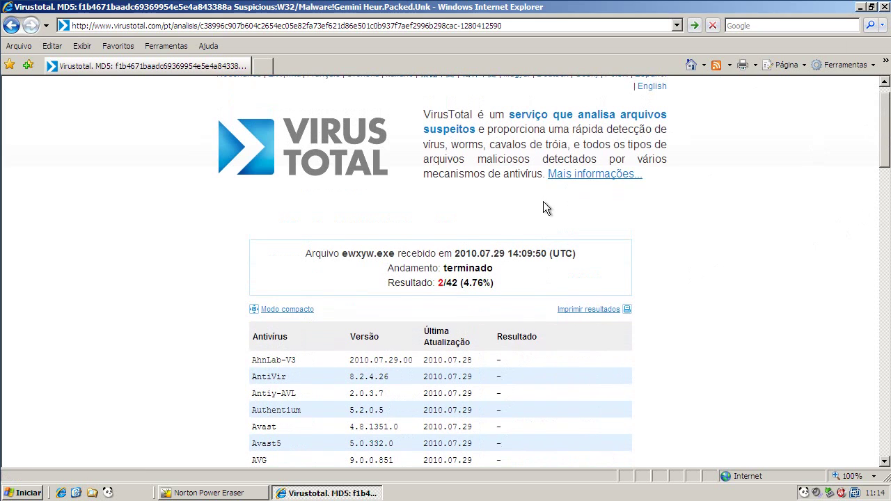
left_click_drag(341, 253, 397, 256)
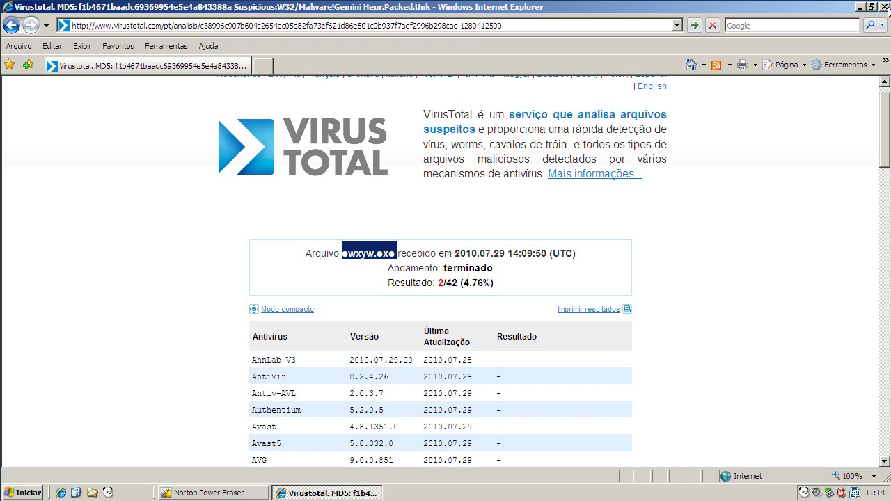
left_click(883, 7)
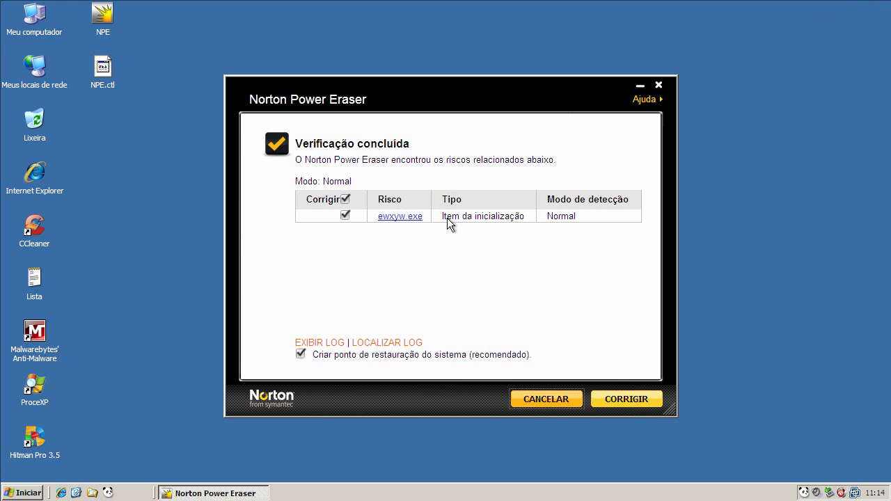
left_click(627, 399)
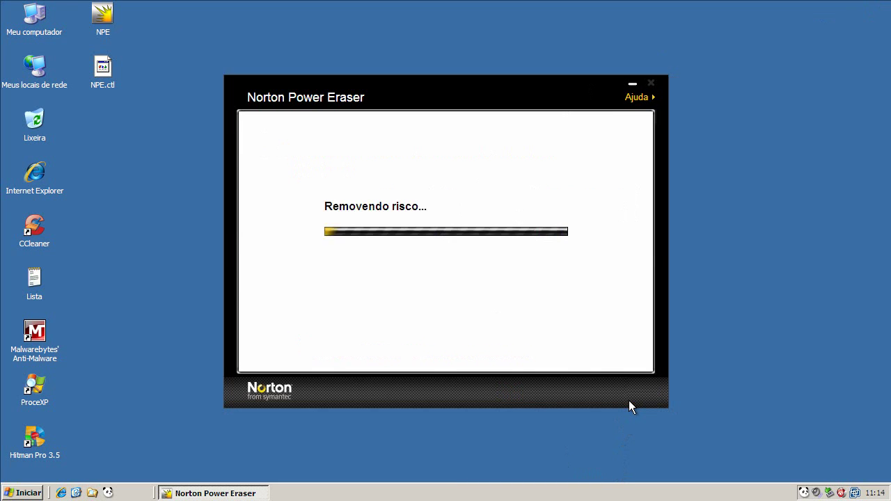